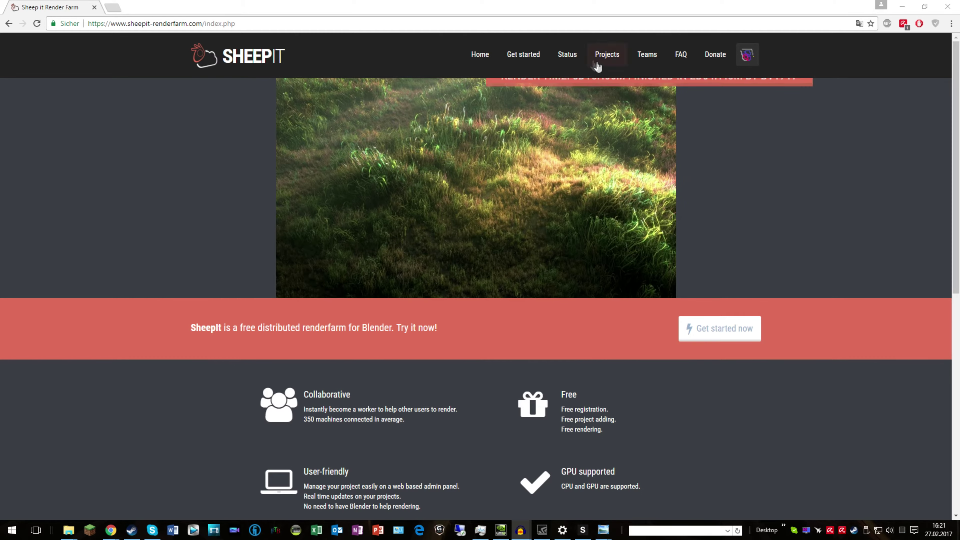
# Step: Open the Get started page with the client downloads and check which account is signed in
pyautogui.click(515, 56)
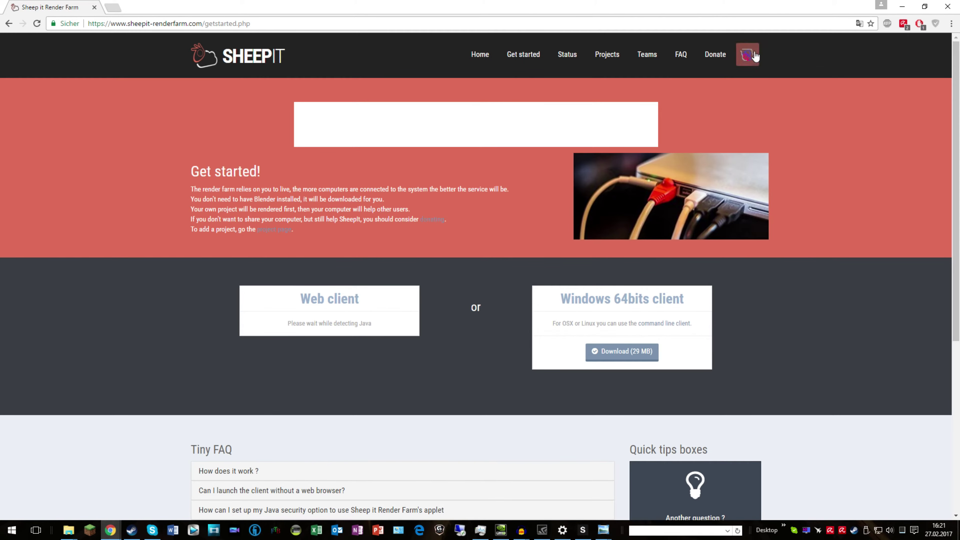
pyautogui.click(747, 54)
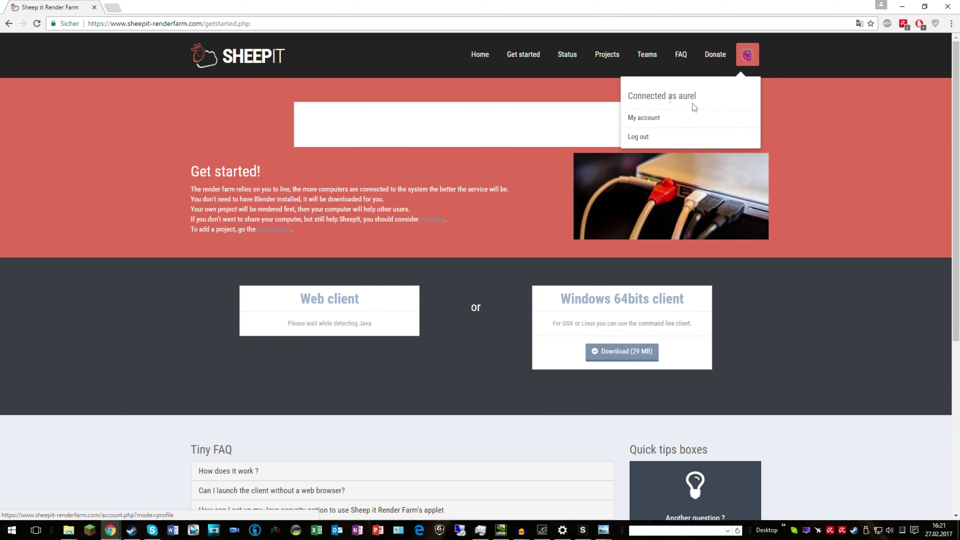
# Step: Download the 29 MB Windows 64bits client installer, sheepit-5.300.2786.exe
pyautogui.click(849, 132)
pyautogui.scroll(-3, 469, 203)
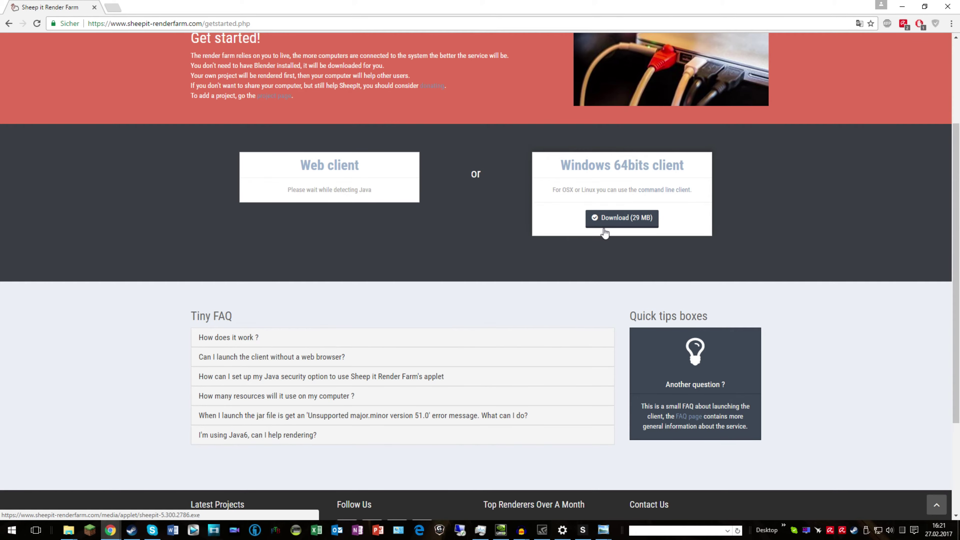
pyautogui.moveTo(589, 166); pyautogui.dragTo(662, 165)
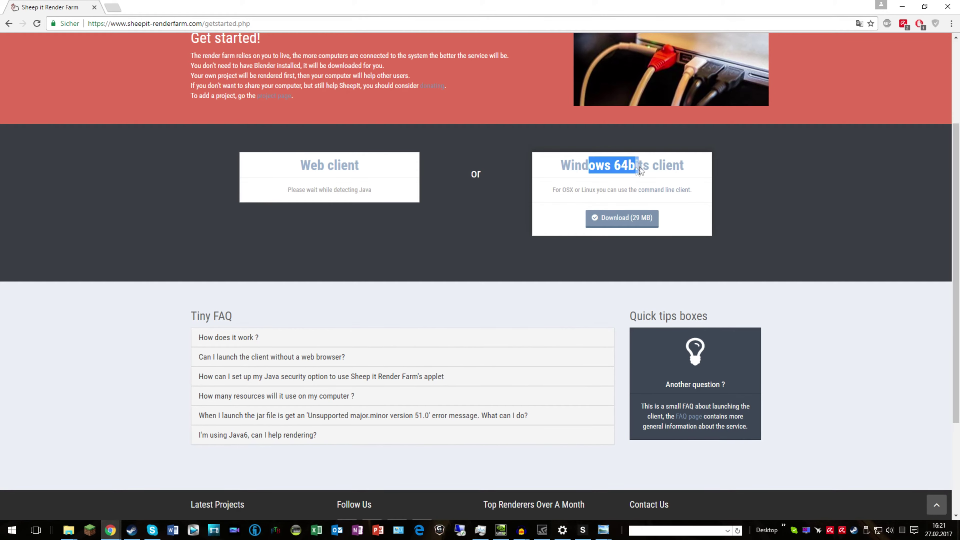
pyautogui.click(622, 218)
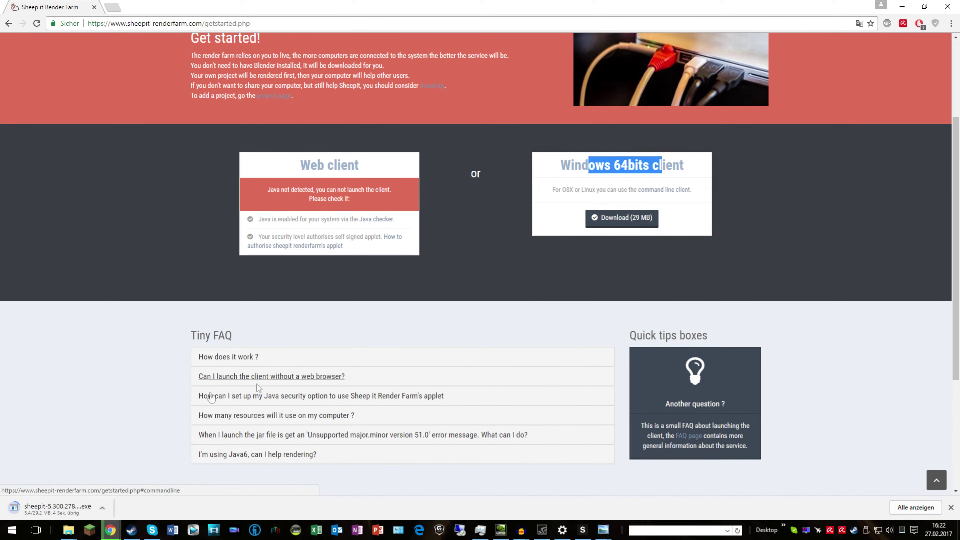
# Step: Read the FAQ's java command for the command line client, then run sheepit-5.300.2786.exe
pyautogui.click(667, 191)
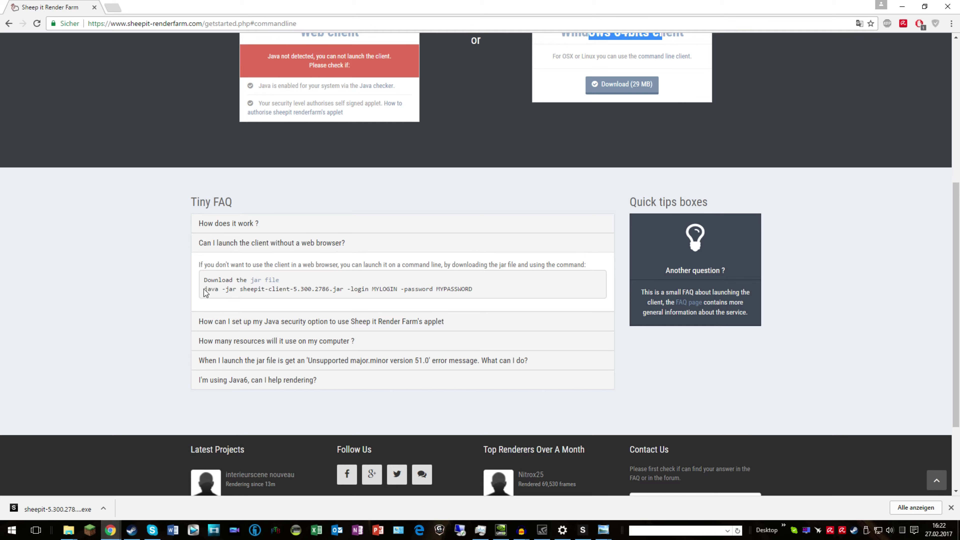
pyautogui.moveTo(204, 289); pyautogui.dragTo(233, 289)
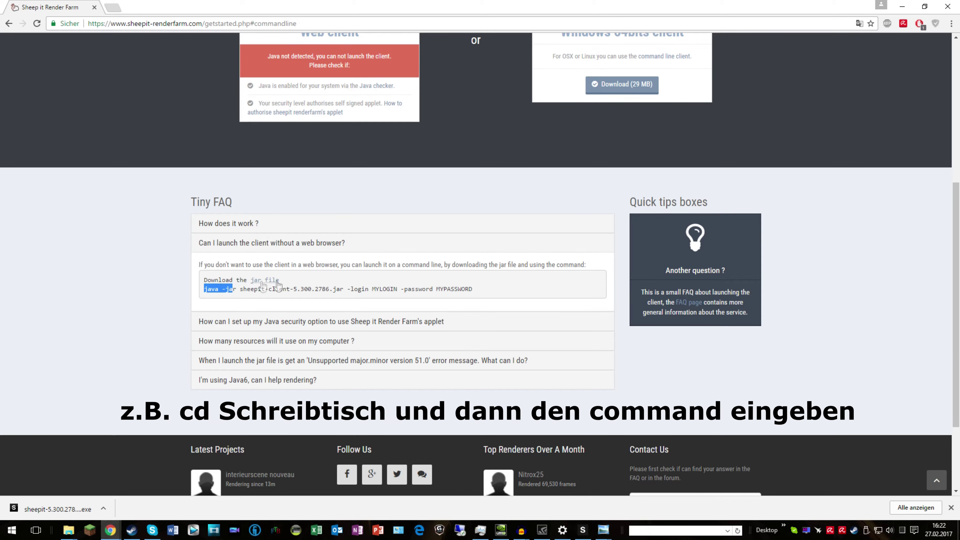
pyautogui.click(207, 289)
pyautogui.moveTo(207, 290); pyautogui.dragTo(485, 302)
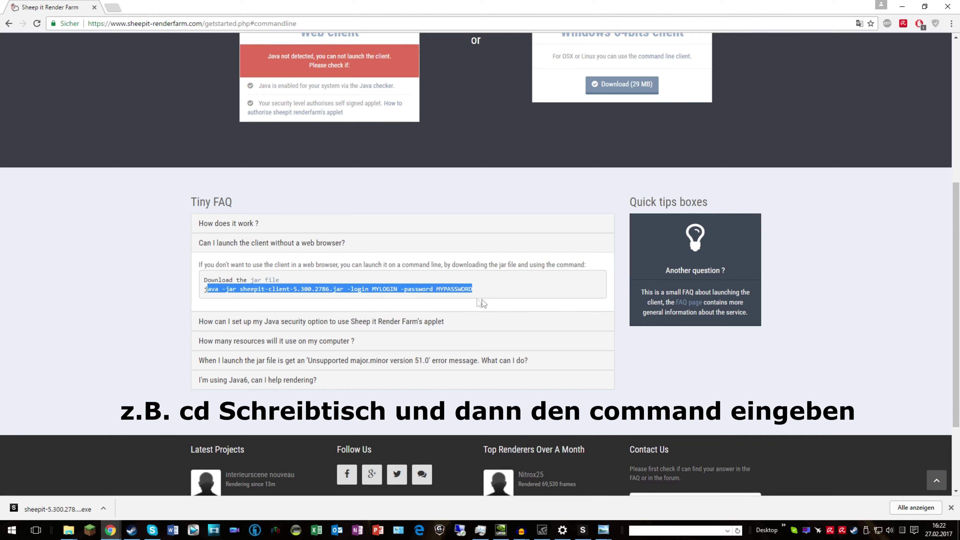
pyautogui.moveTo(469, 290); pyautogui.dragTo(368, 288)
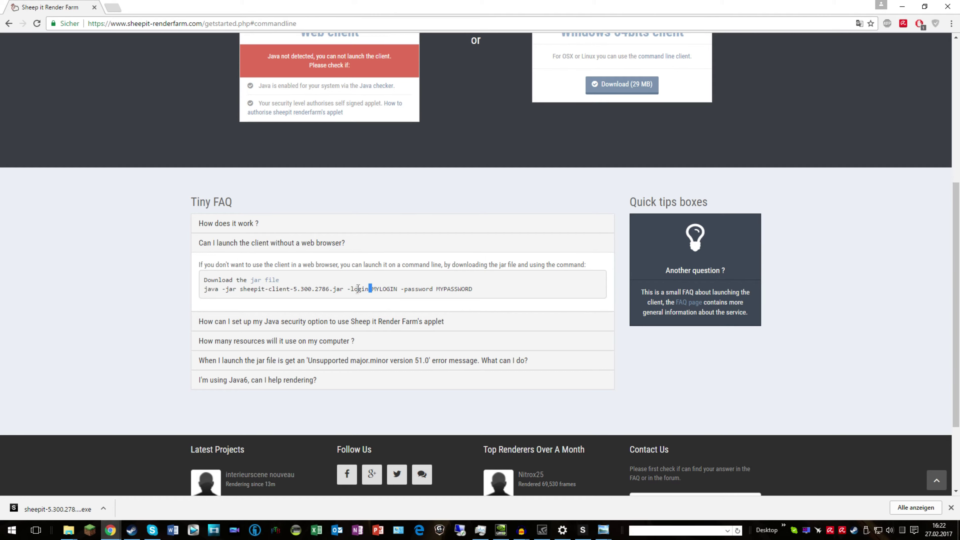
pyautogui.click(70, 518)
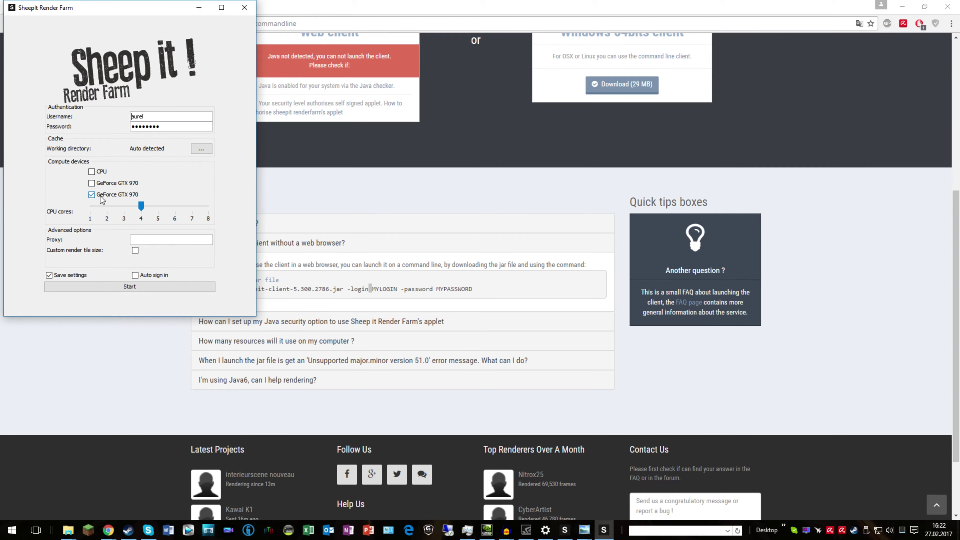
# Step: Set the client to render on the CPU only with both GeForce GTX 970s off, and move it aside
pyautogui.click(92, 195)
pyautogui.click(92, 172)
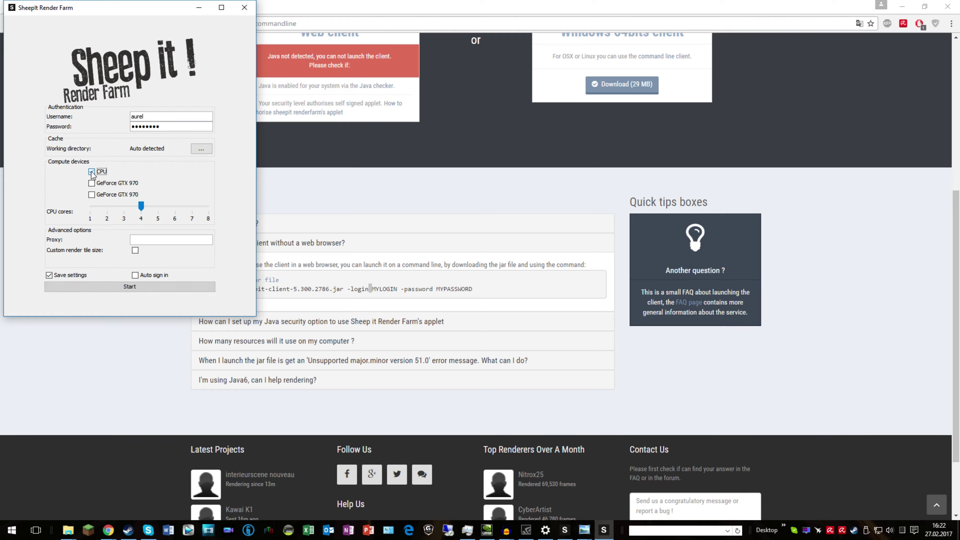
pyautogui.click(92, 183)
pyautogui.click(91, 195)
pyautogui.click(92, 172)
pyautogui.click(92, 195)
pyautogui.click(91, 172)
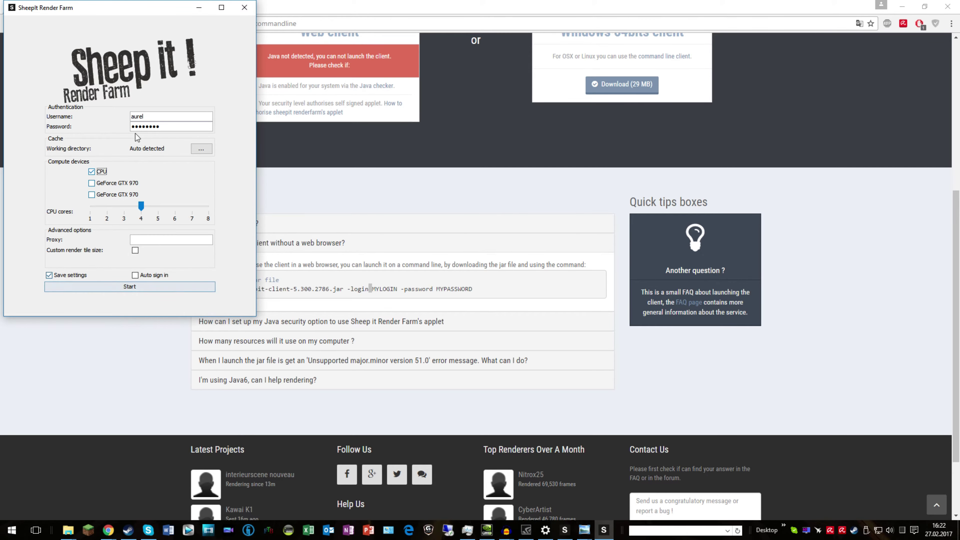
pyautogui.moveTo(142, 12)
pyautogui.mouseDown()
pyautogui.moveTo(84, 13)
pyautogui.moveTo(17, 146)
pyautogui.mouseUp()
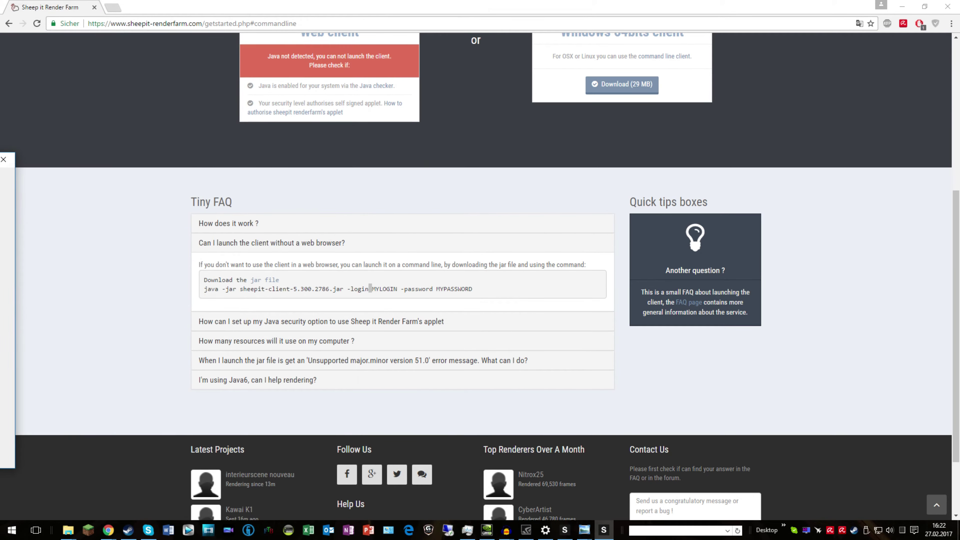
# Step: Follow the 'project page' link in the Get started text to reach project uploading
pyautogui.scroll(5, 481, 201)
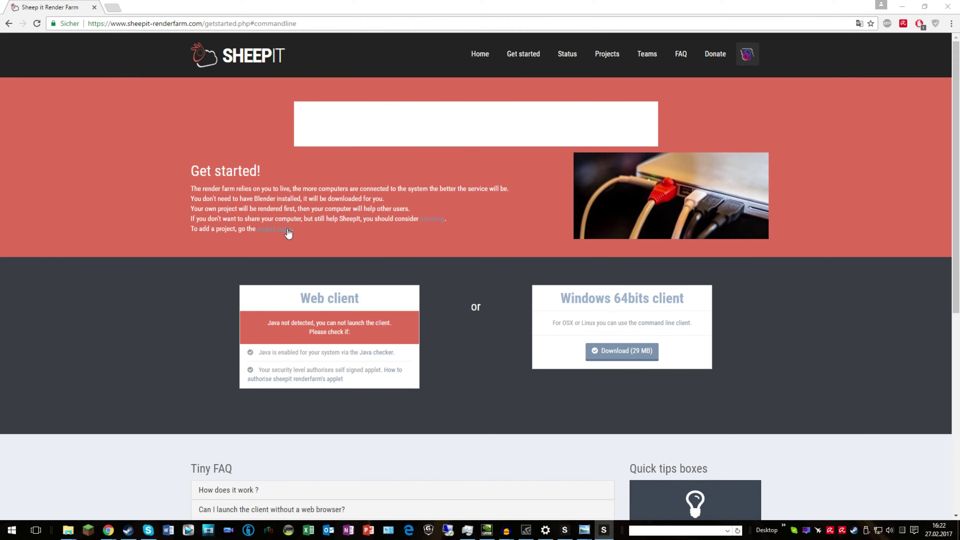
pyautogui.click(269, 232)
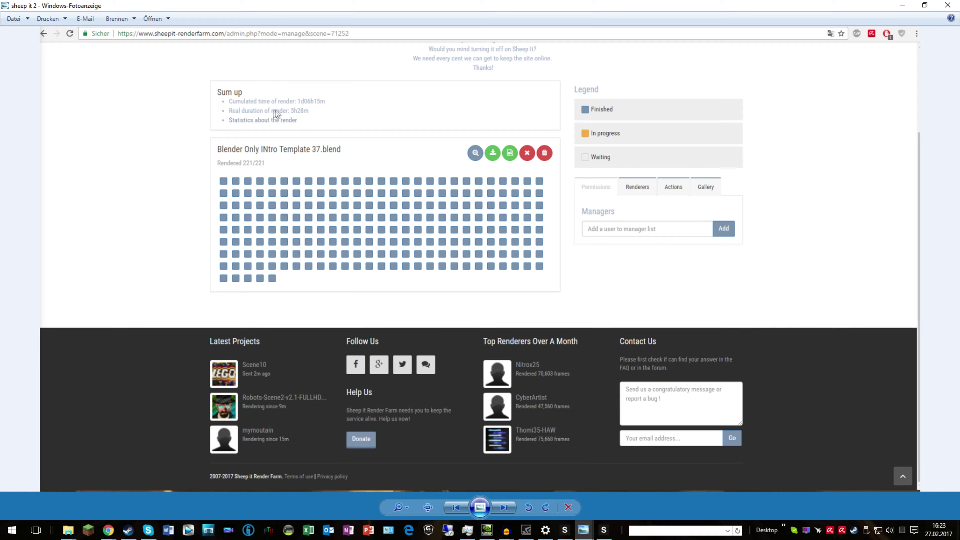
# Step: View the 'Scheep it 2' session screenshot (62 frames, 1,003 points), then minimize Photo Viewer
pyautogui.click(902, 6)
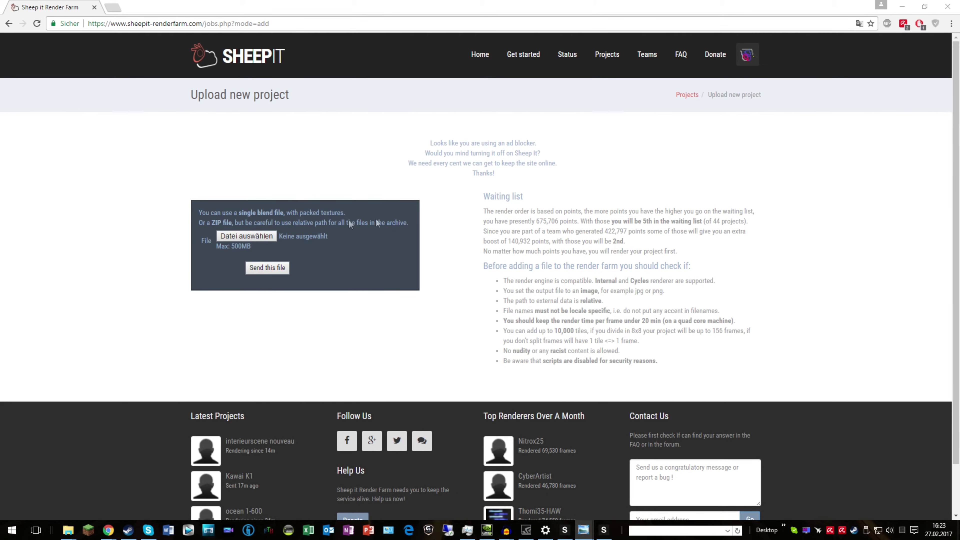
pyautogui.click(583, 529)
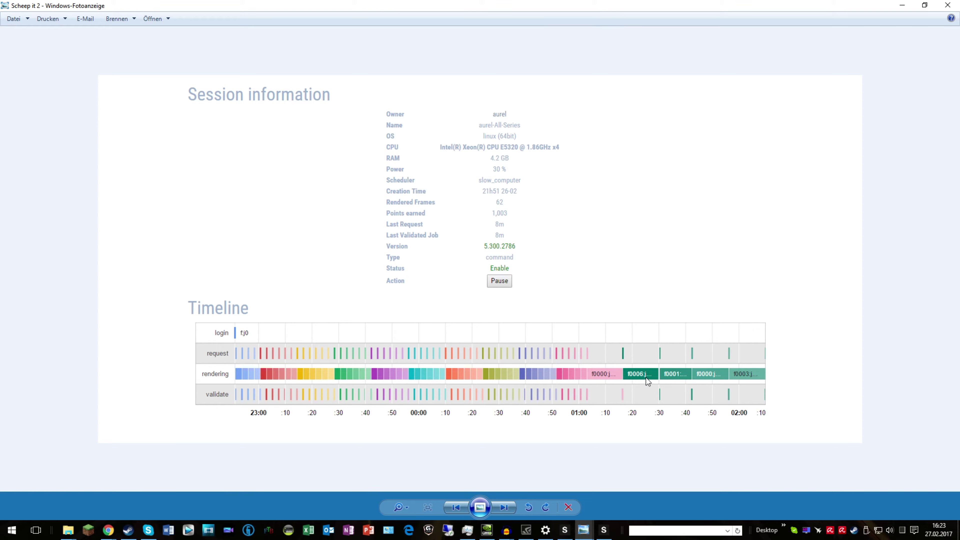
pyautogui.click(911, 6)
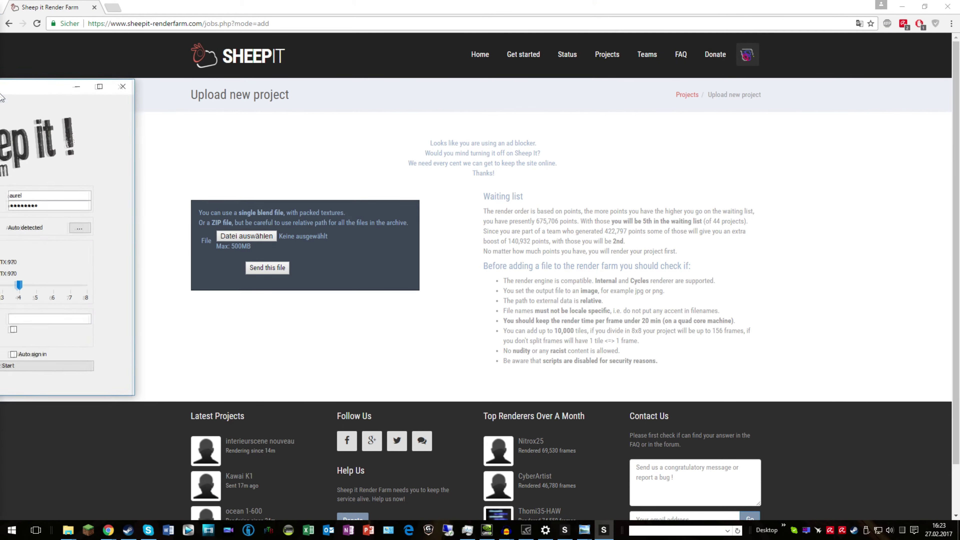
# Step: Bring the client back and try the CPU cores slider at 6, returning it to 4
pyautogui.moveTo(17, 84); pyautogui.dragTo(242, 79)
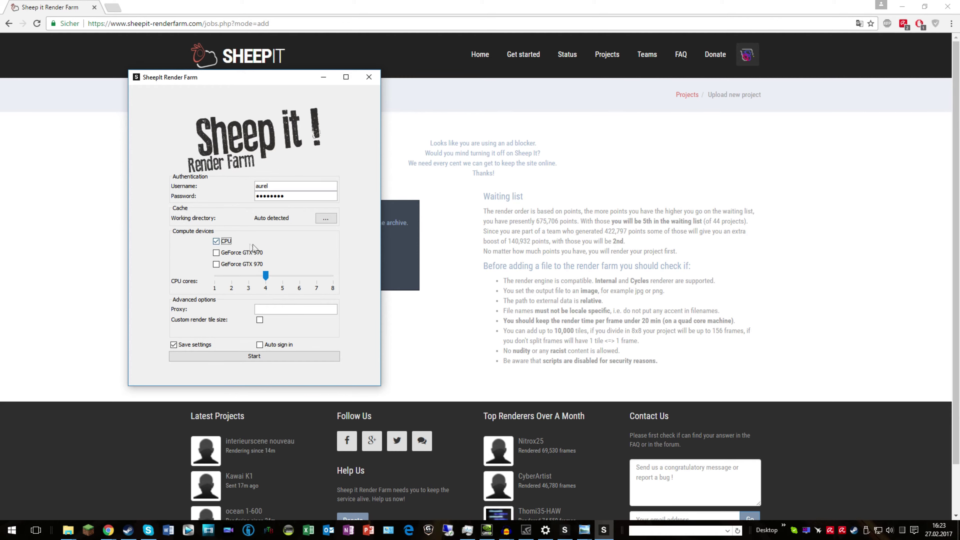
pyautogui.click(216, 240)
pyautogui.click(215, 253)
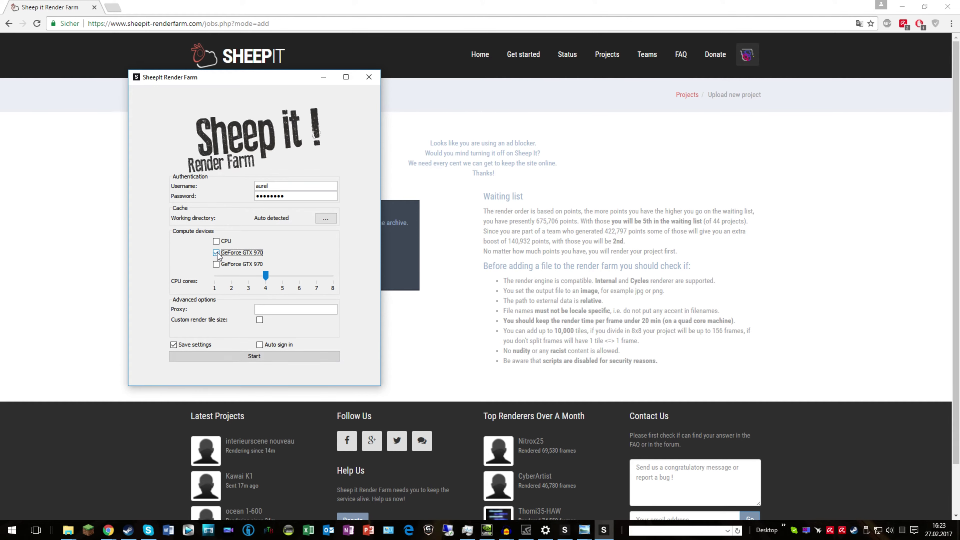
pyautogui.click(216, 252)
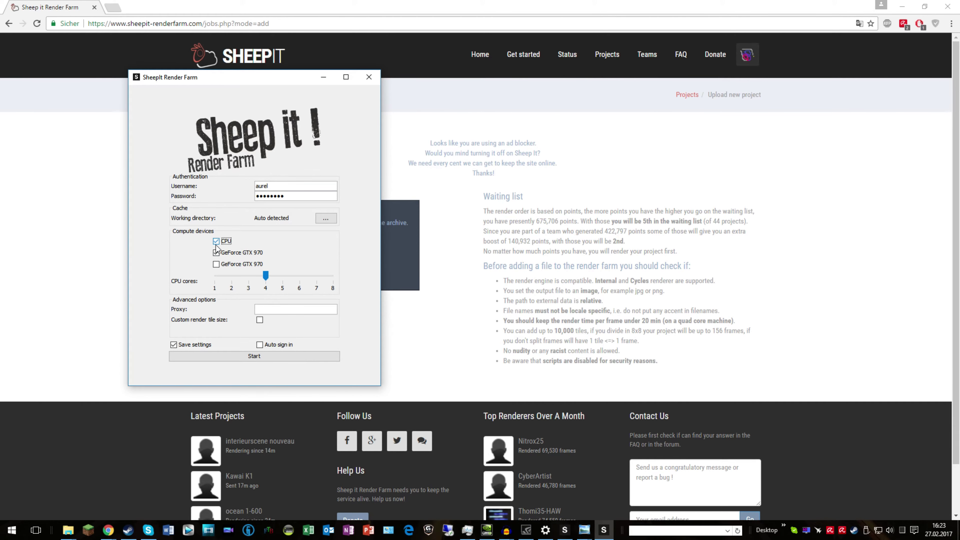
pyautogui.moveTo(266, 276); pyautogui.dragTo(302, 290)
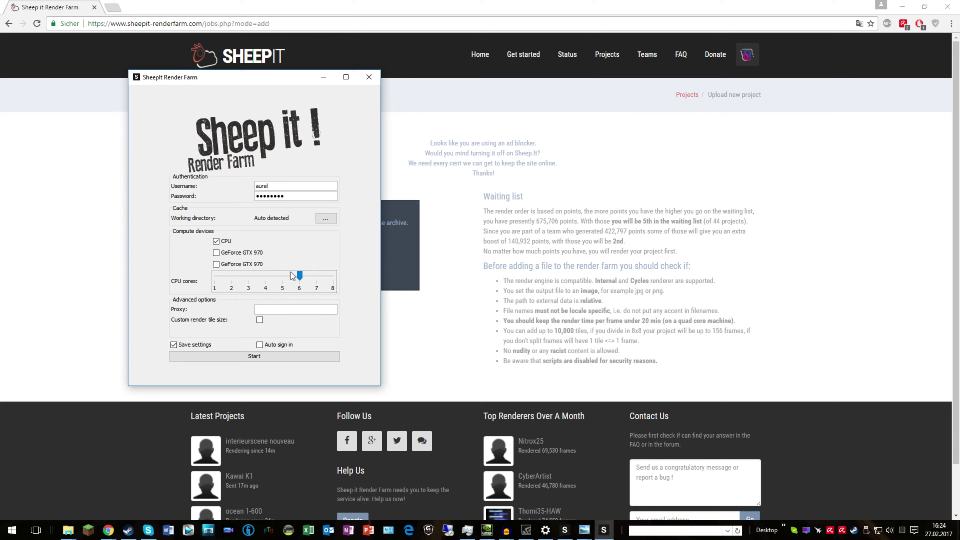
pyautogui.moveTo(299, 276); pyautogui.dragTo(271, 284)
# Step: Toggle the CPU and GeForce GTX 970 checkboxes until no compute device is selected
pyautogui.click(216, 253)
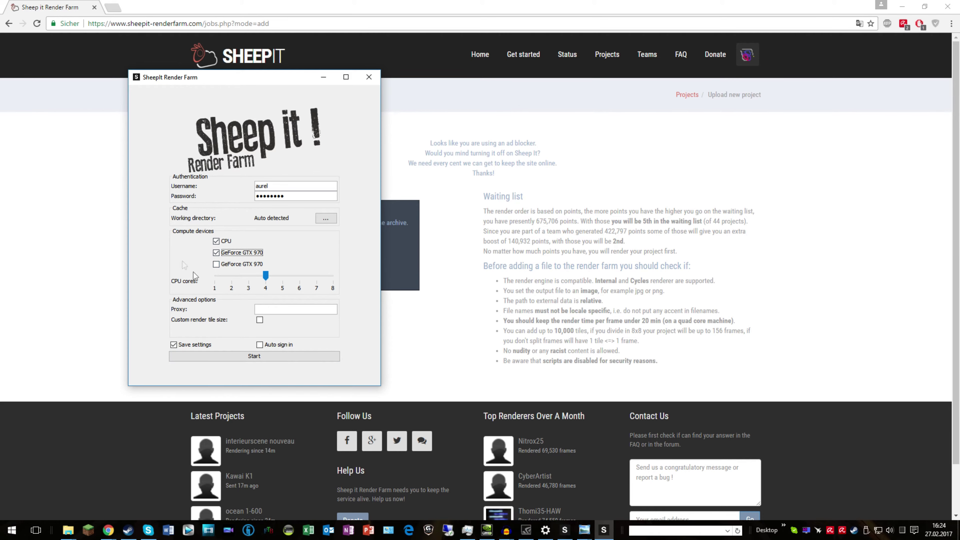
pyautogui.click(216, 241)
pyautogui.click(216, 253)
pyautogui.click(217, 264)
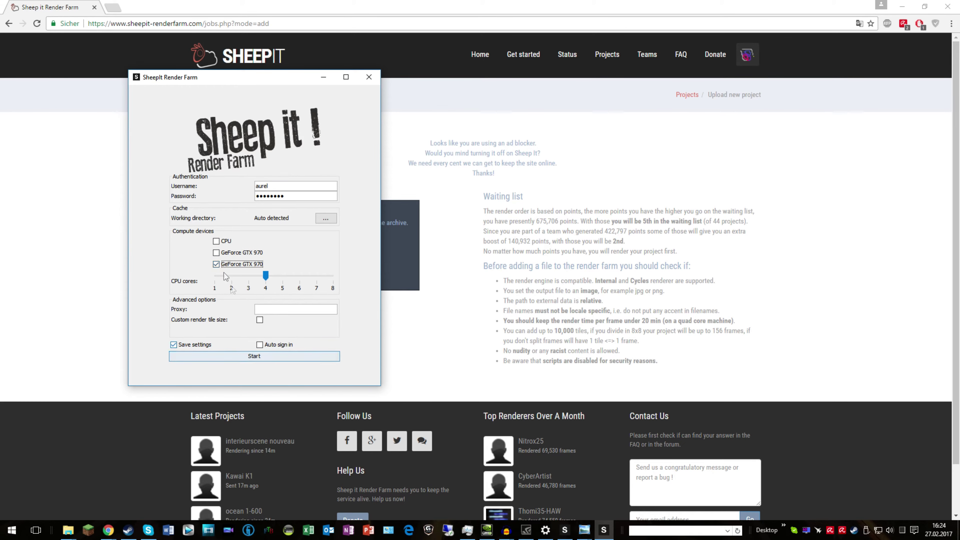
pyautogui.click(216, 264)
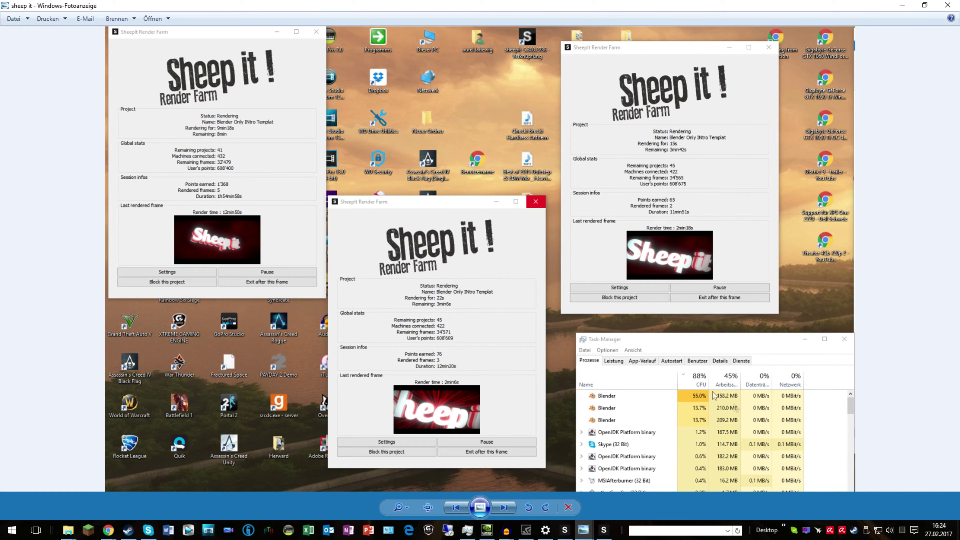
# Step: Review the maximized 'scheep it 5' No space left on hard disk screenshot, then minimize it
pyautogui.click(900, 4)
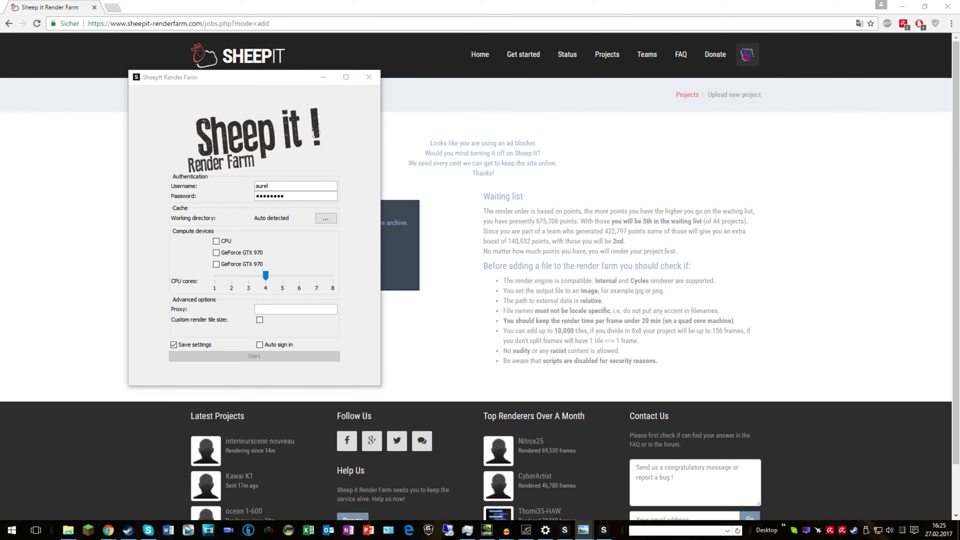
pyautogui.click(583, 529)
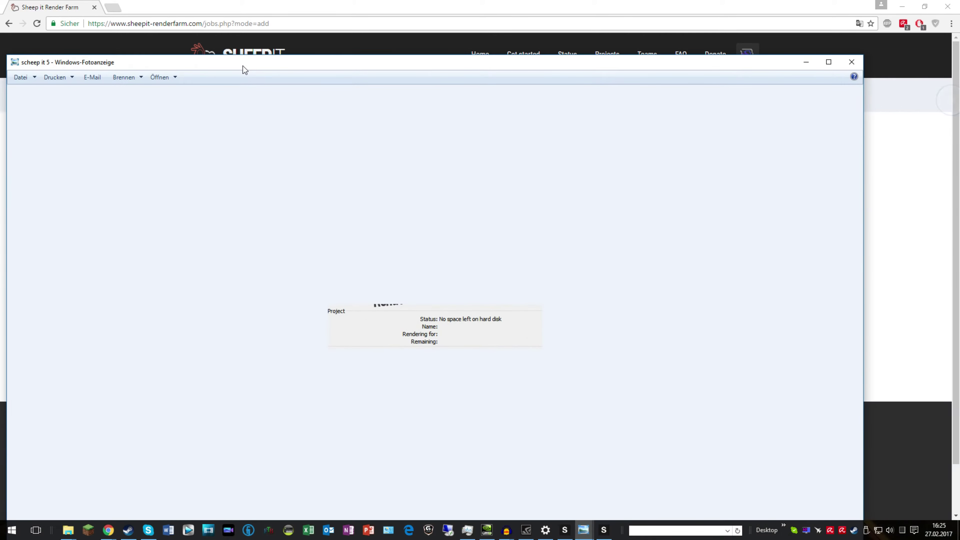
pyautogui.moveTo(243, 66); pyautogui.dragTo(269, 5)
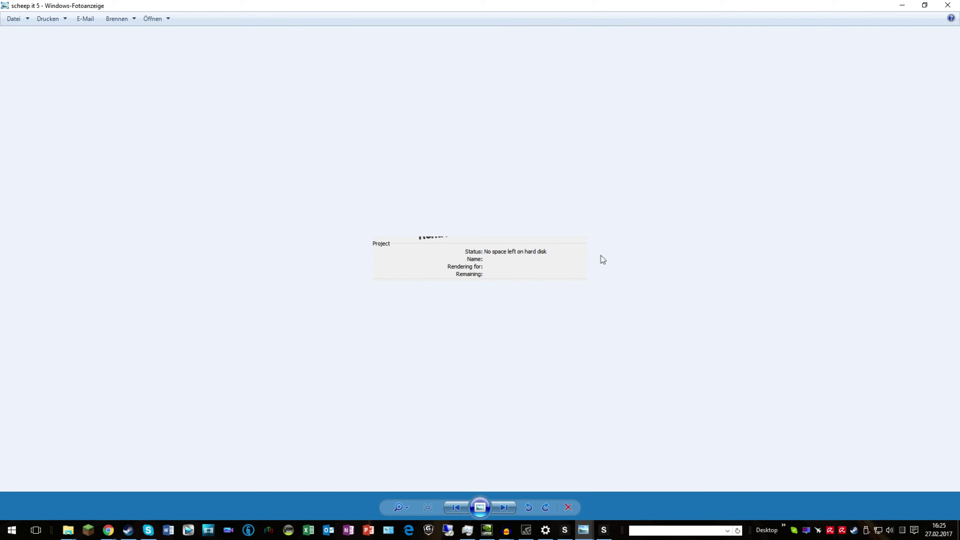
pyautogui.click(902, 5)
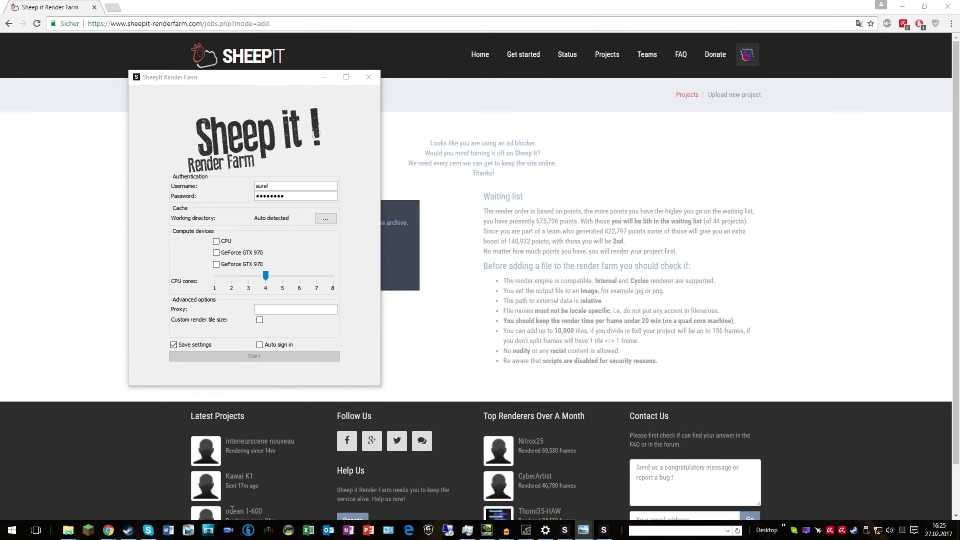
pyautogui.moveTo(67, 530)
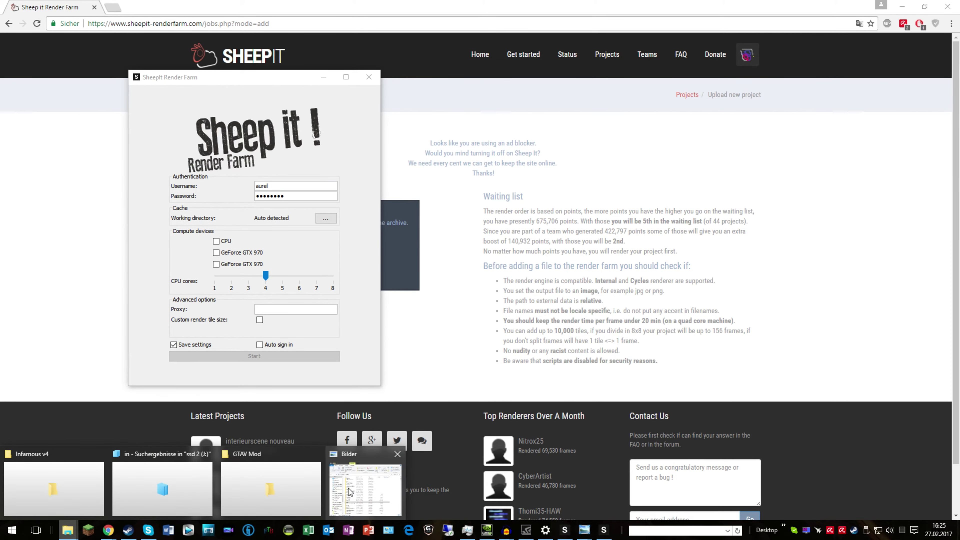
# Step: Open the sheep it screenshot from the Bilder folder in Photo Viewer
pyautogui.click(349, 492)
pyautogui.doubleClick(412, 334)
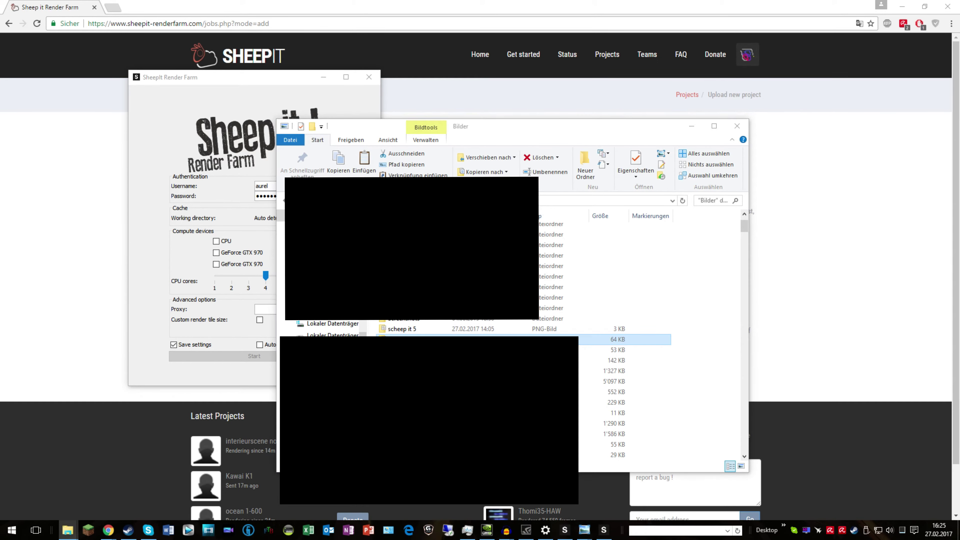
pyautogui.click(691, 127)
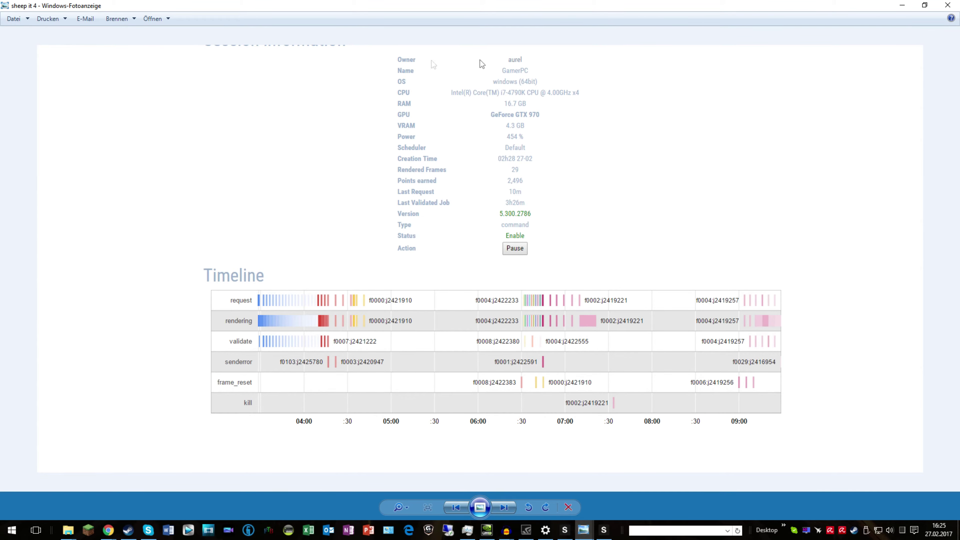
# Step: Minimize the viewer and client, then open the account profile page from the avatar menu
pyautogui.click(900, 6)
pyautogui.click(323, 76)
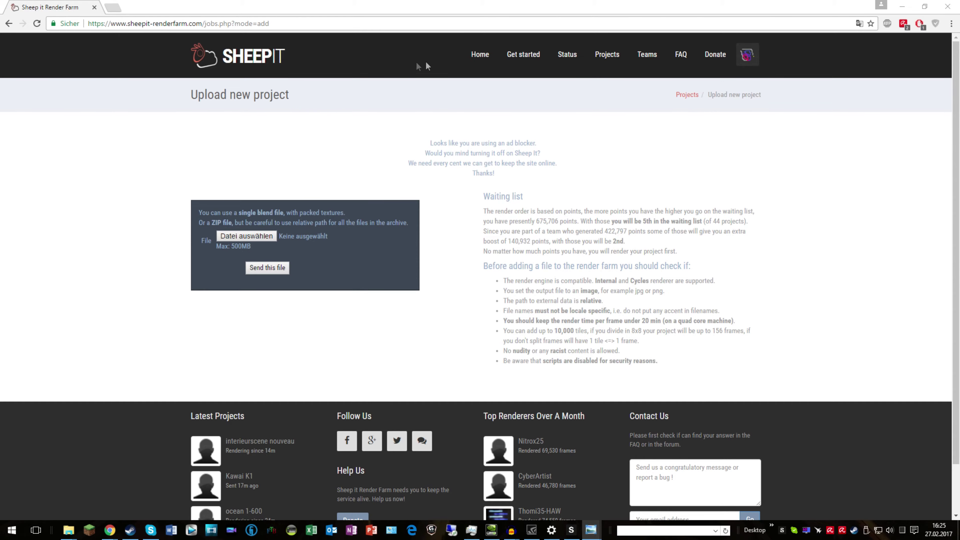
pyautogui.click(742, 58)
pyautogui.click(657, 119)
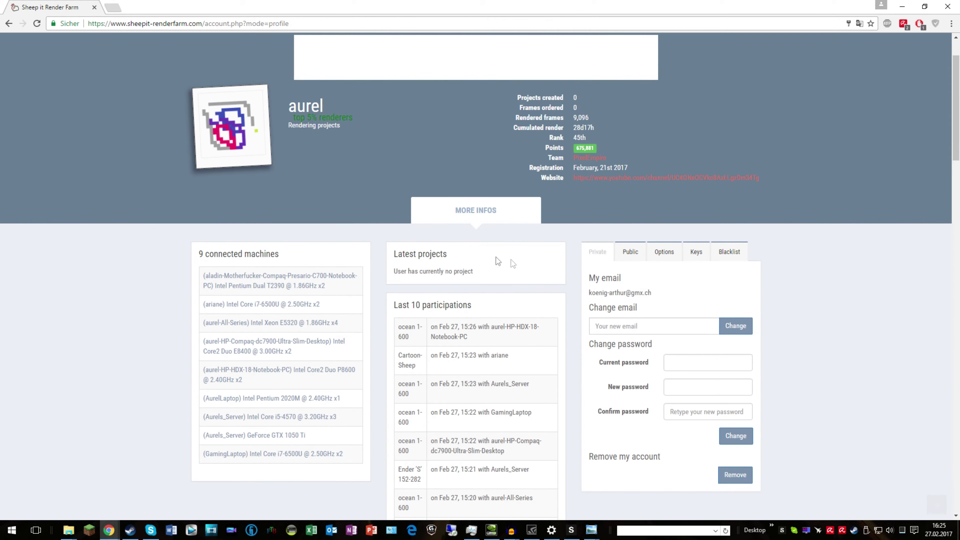
# Step: Open the GeForce GTX 1050 Ti server's session page (370 frames, 19,542 points) from connected machines
pyautogui.scroll(-3, 472, 268)
pyautogui.scroll(1, 327, 302)
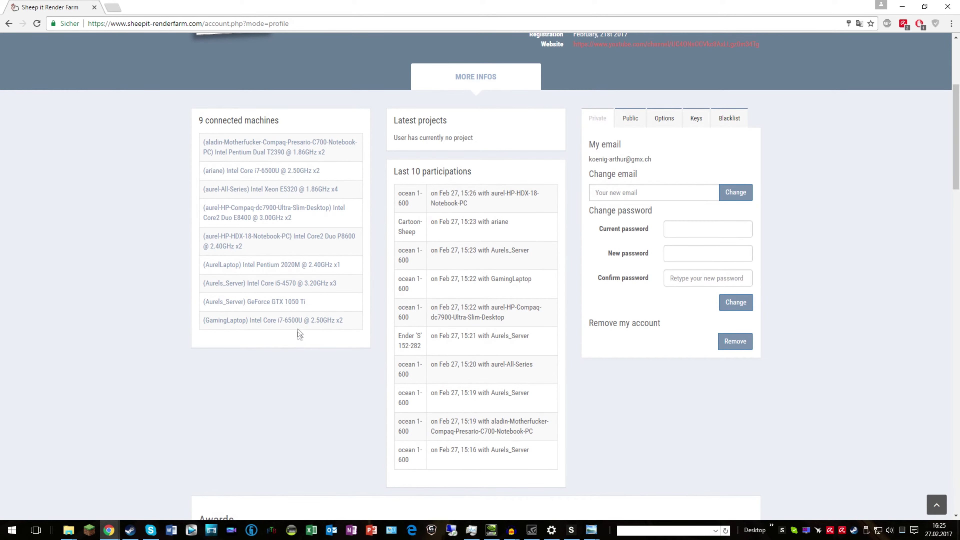
pyautogui.scroll(1, 287, 340)
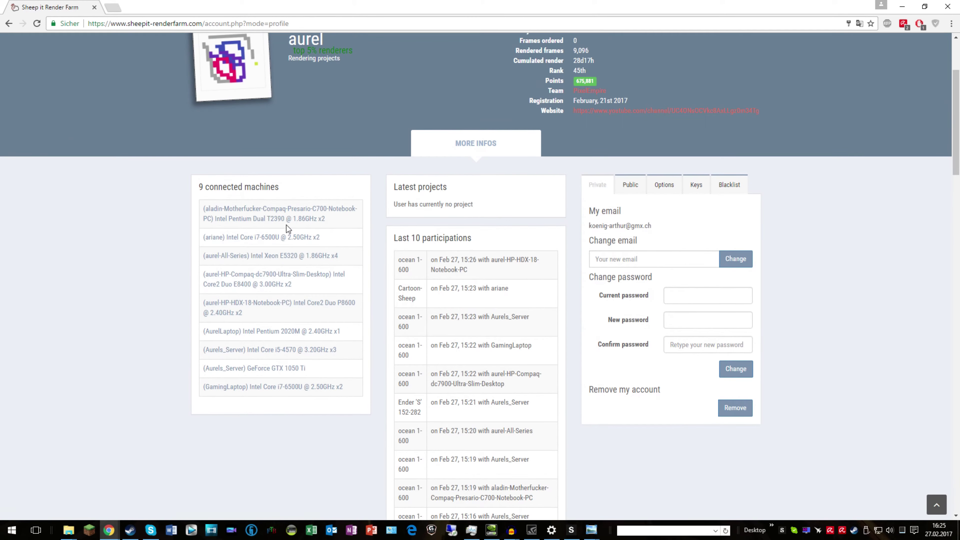
pyautogui.click(294, 222)
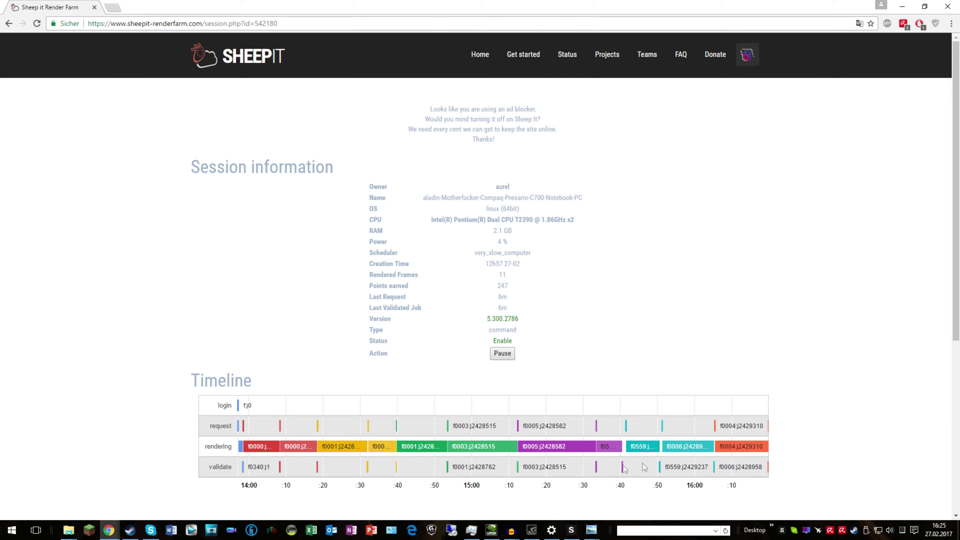
pyautogui.click(8, 24)
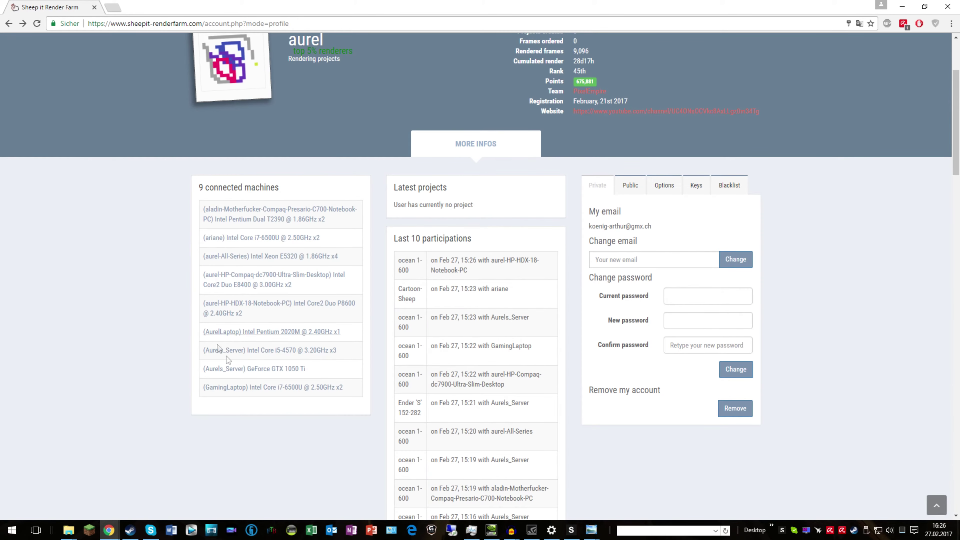
pyautogui.click(289, 369)
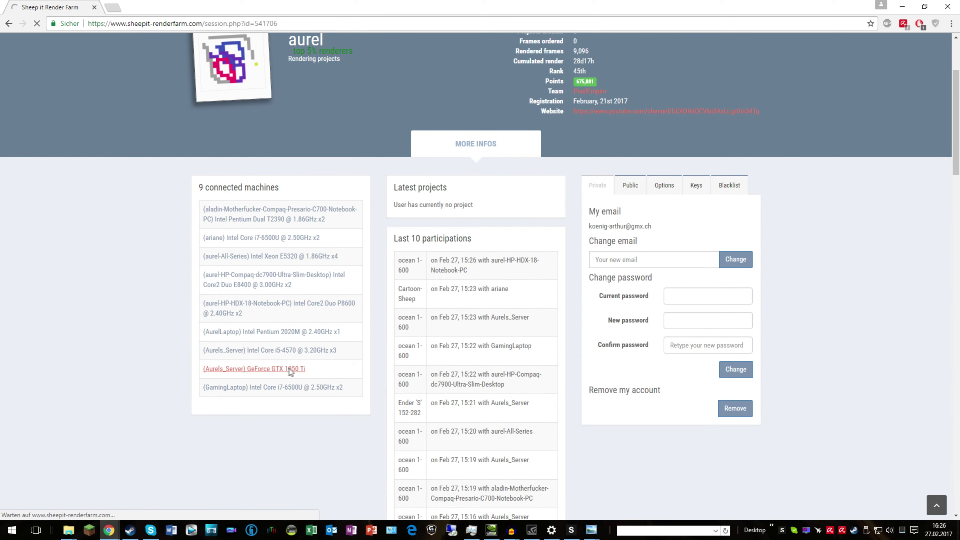
pyautogui.scroll(-3, 434, 321)
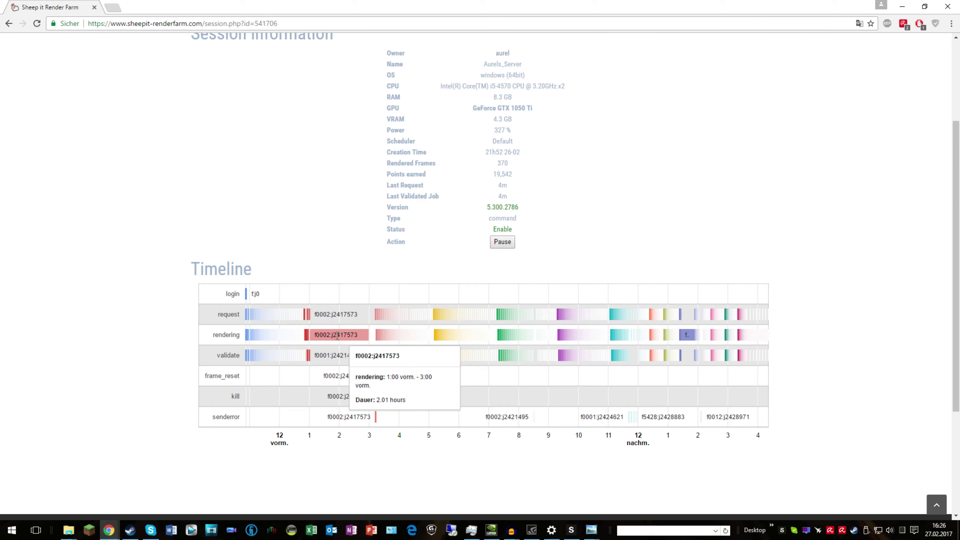
# Step: Scroll up and down through the server's session timeline
pyautogui.scroll(5, 383, 325)
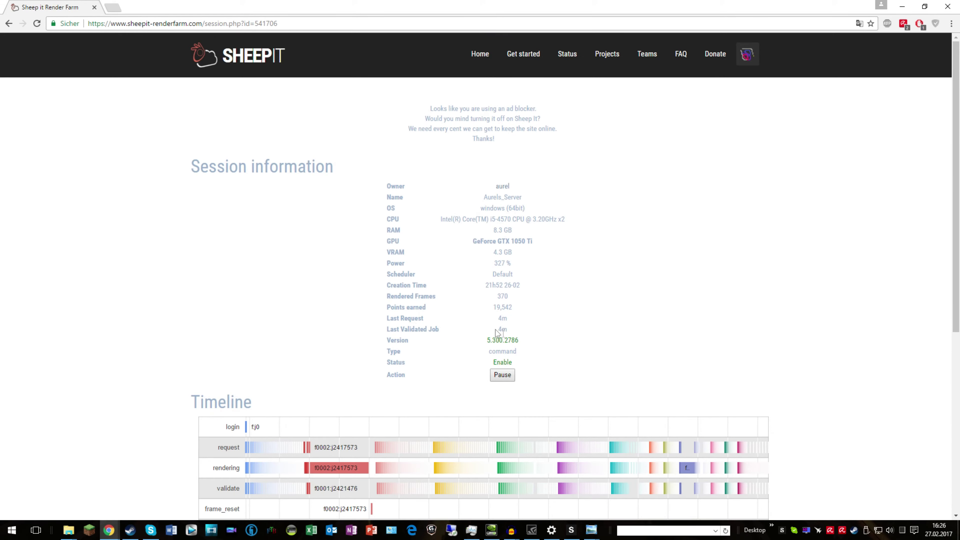
pyautogui.scroll(-3, 435, 363)
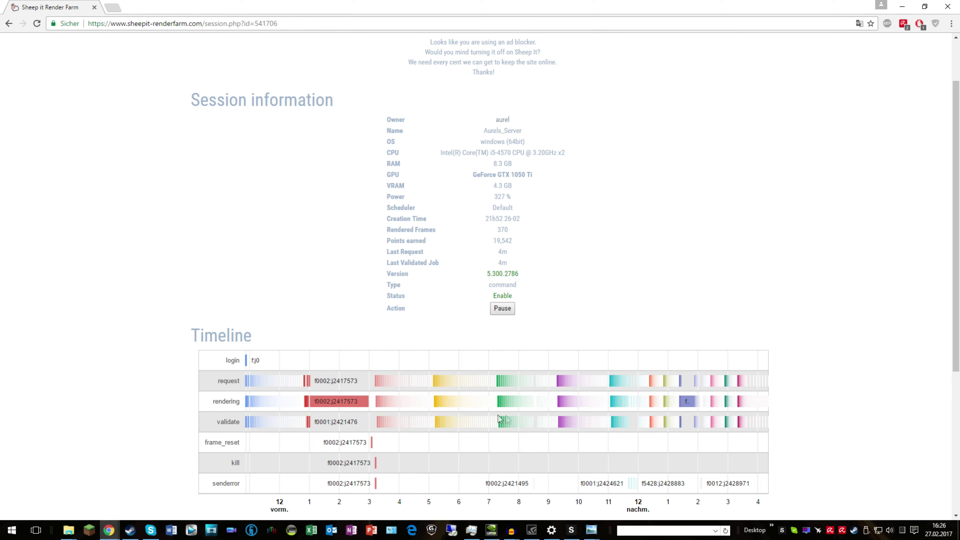
pyautogui.scroll(2, 308, 367)
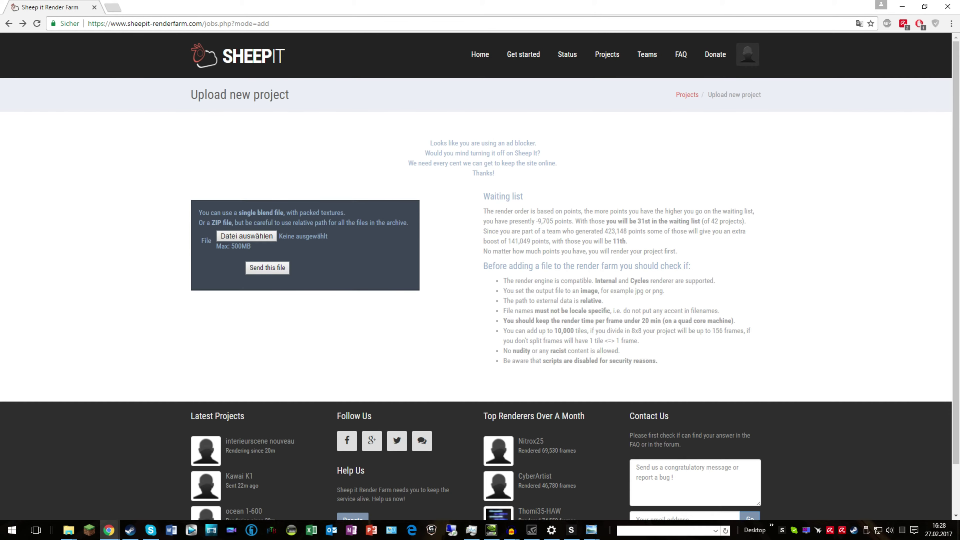
# Step: Open Template_31.blend in Blender from X:\Intro\Intros on the Data server drive
pyautogui.press('super+e')
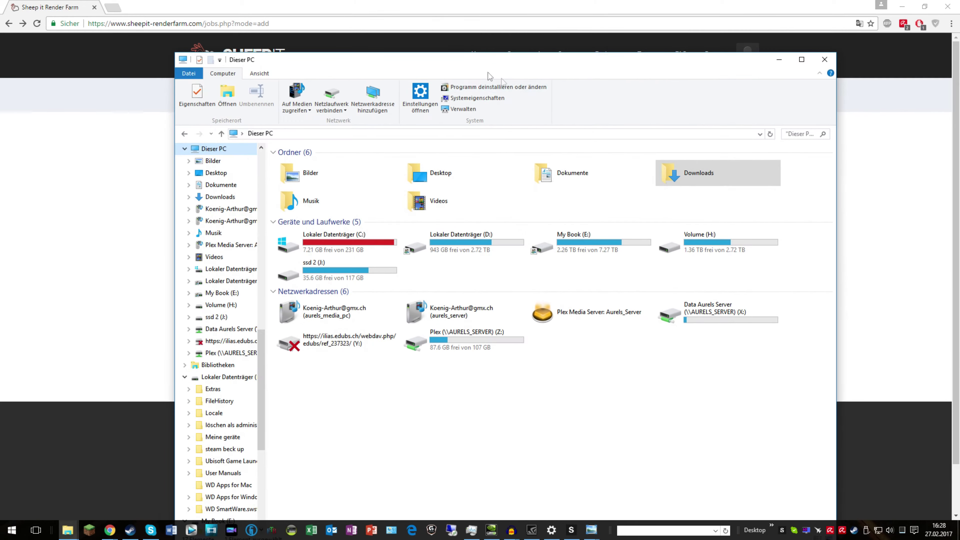
pyautogui.doubleClick(718, 311)
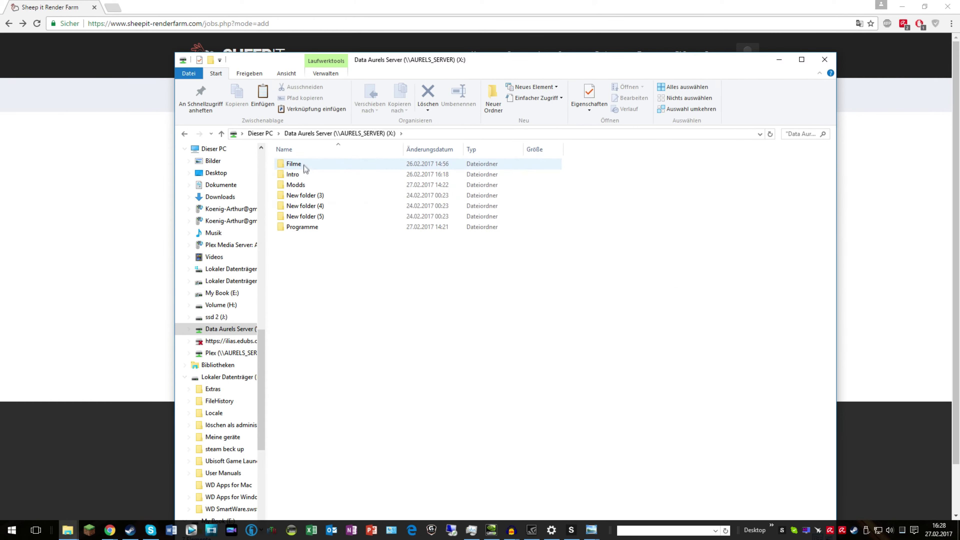
pyautogui.doubleClick(306, 175)
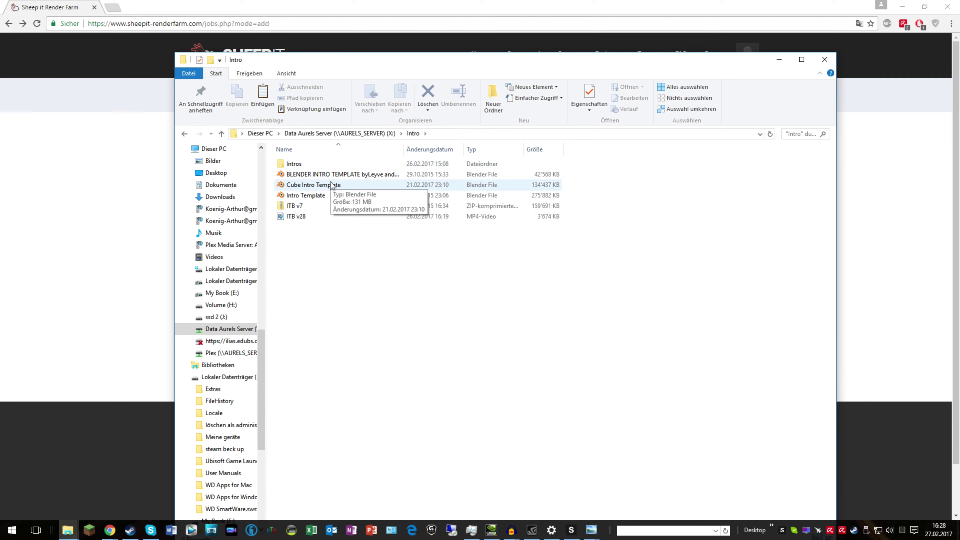
pyautogui.doubleClick(295, 164)
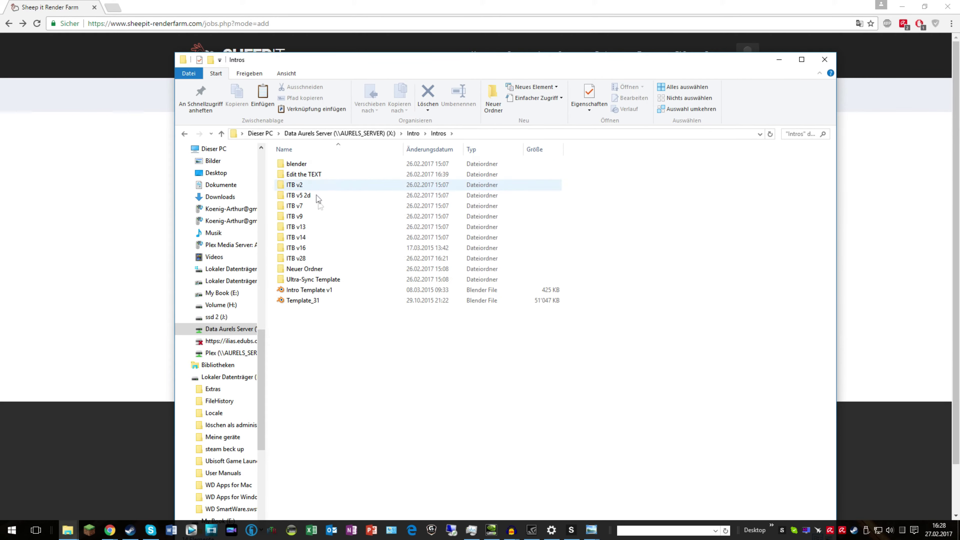
pyautogui.doubleClick(339, 302)
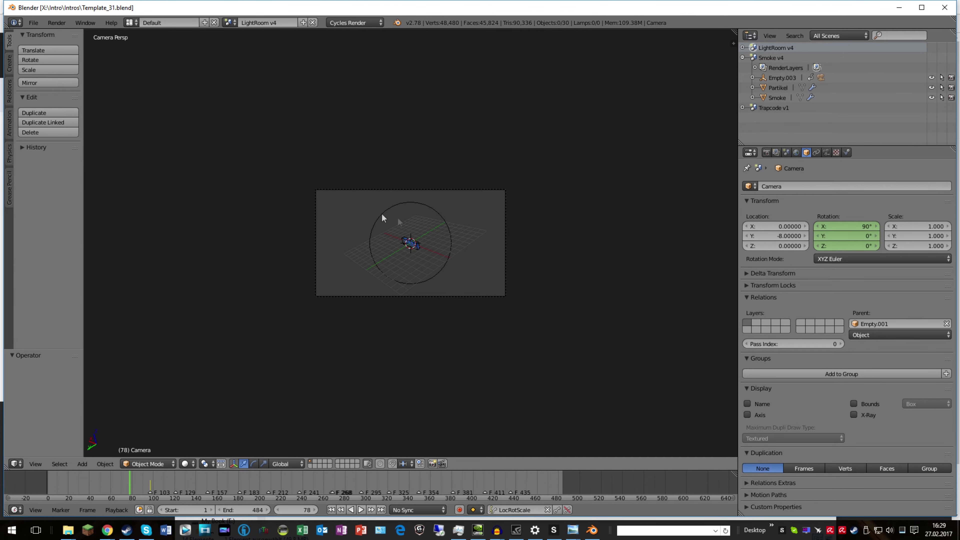
# Step: Check the External Data options without changes and keep Cycles as the render engine
pyautogui.click(33, 22)
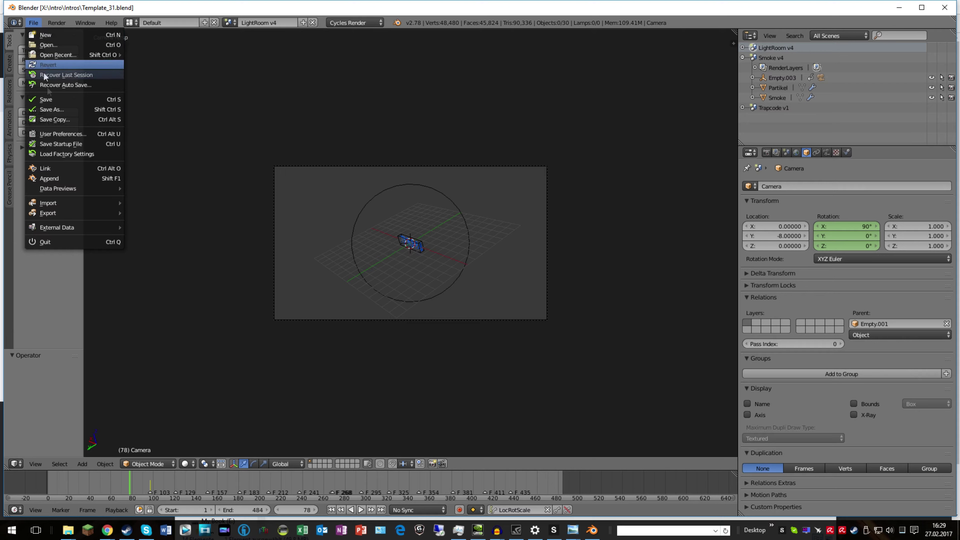
pyautogui.moveTo(57, 227)
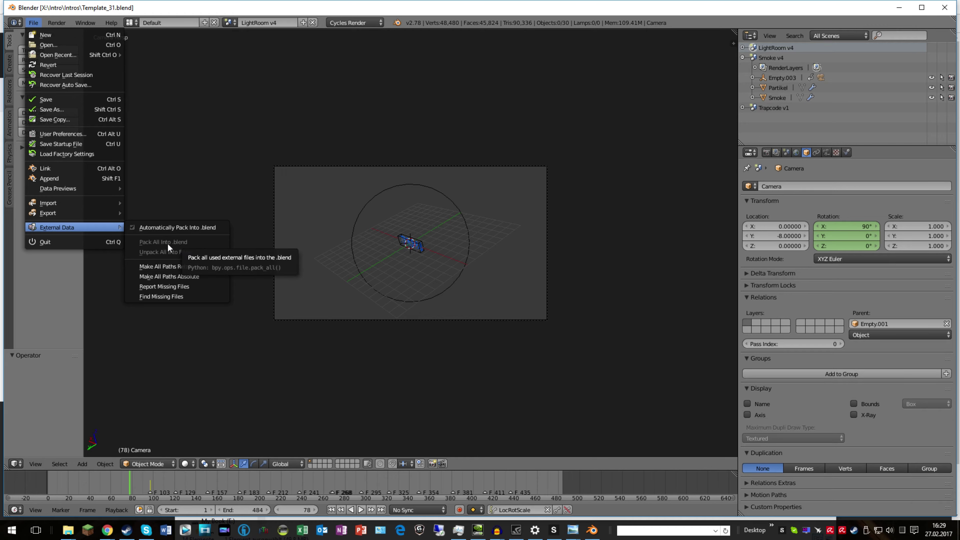
pyautogui.click(171, 228)
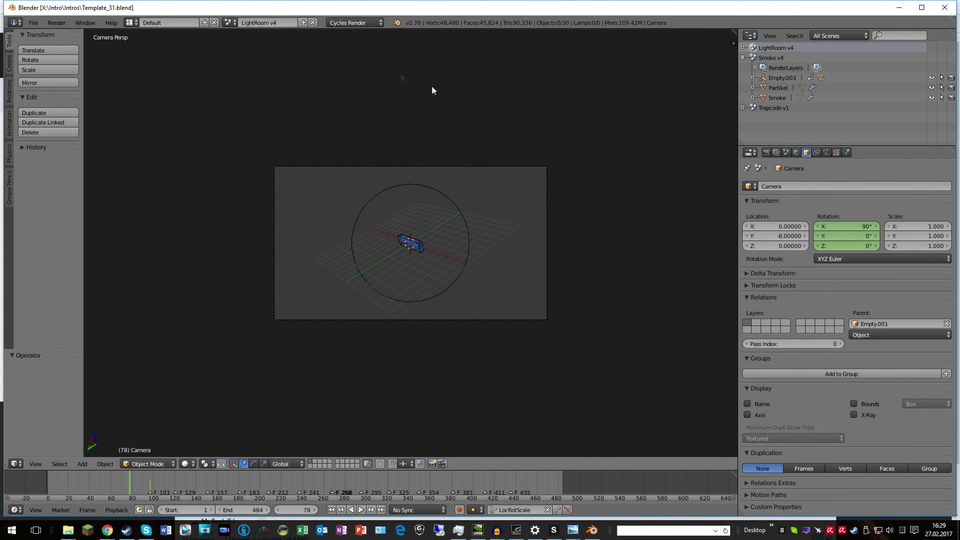
pyautogui.click(347, 26)
pyautogui.click(345, 56)
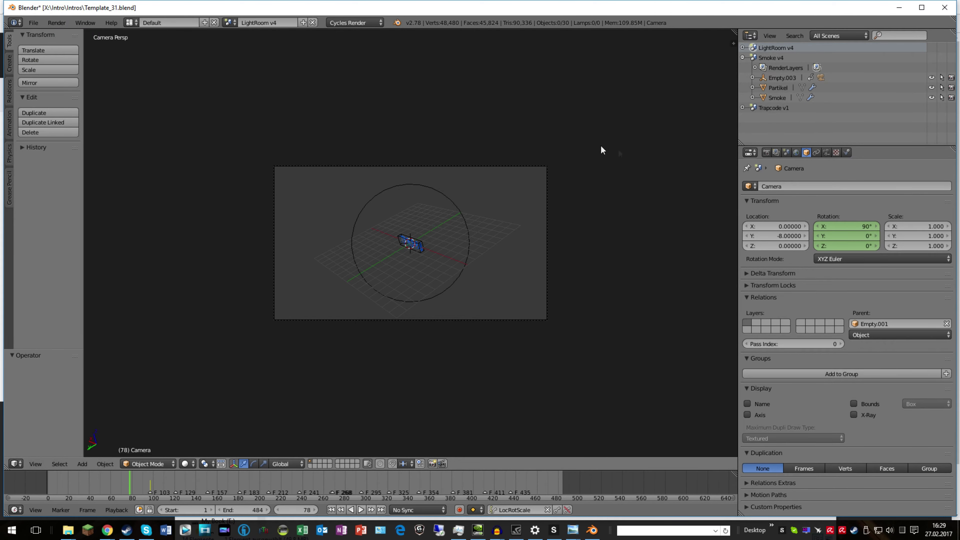
# Step: Keep GPU Compute as the render device, then quit Blender without saving
pyautogui.click(765, 152)
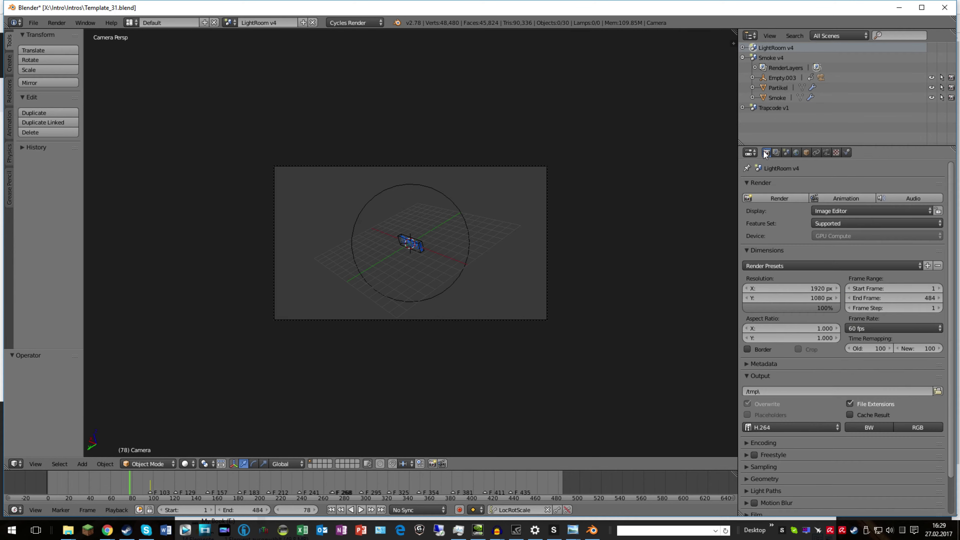
pyautogui.click(830, 237)
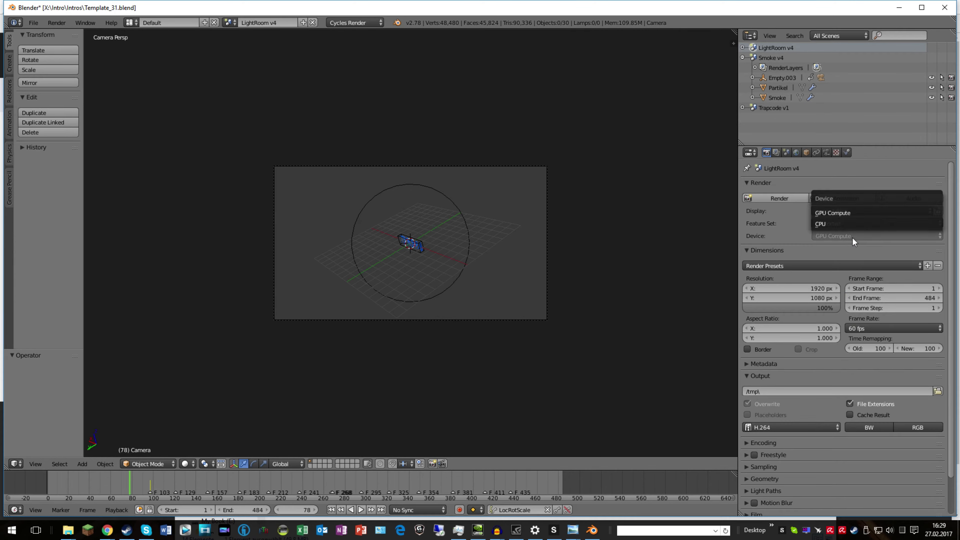
pyautogui.click(829, 215)
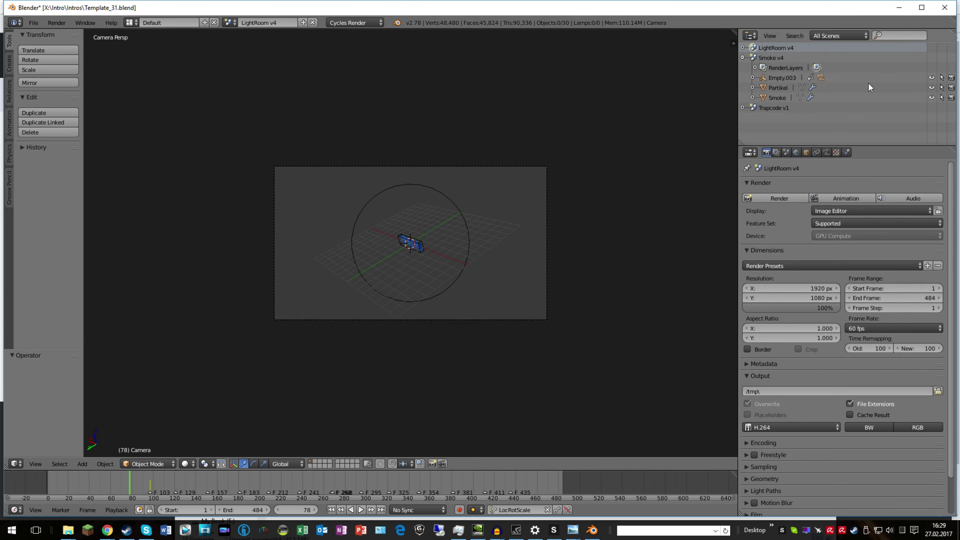
pyautogui.click(947, 11)
pyautogui.click(488, 302)
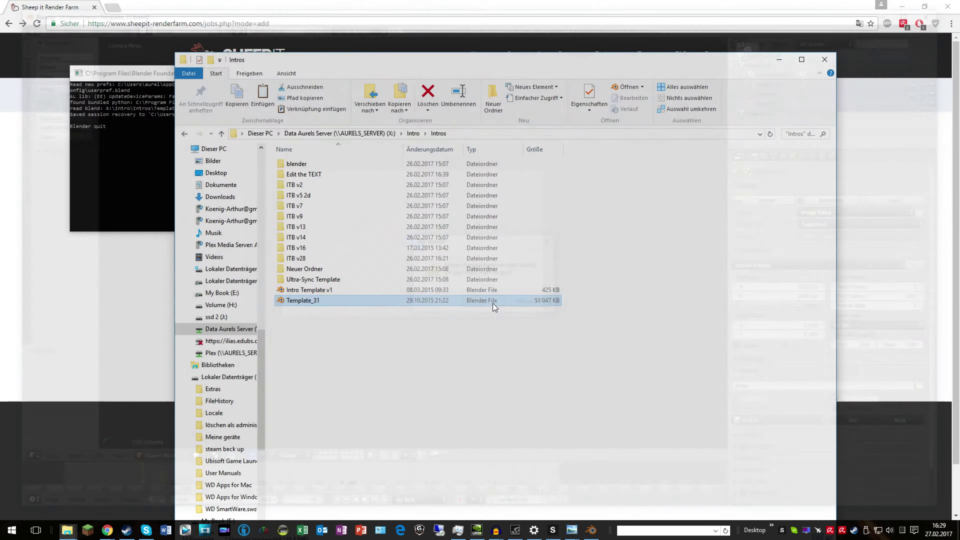
# Step: Pick Template_31.blend from the pasted X:\Intro\Intros path and send it to SheepIt
pyautogui.moveTo(277, 60); pyautogui.dragTo(487, 113)
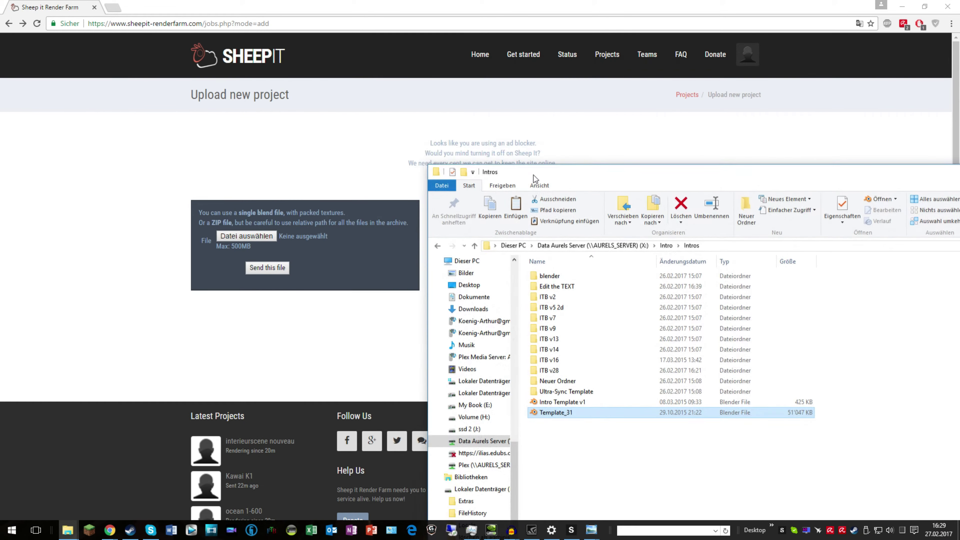
pyautogui.click(696, 186)
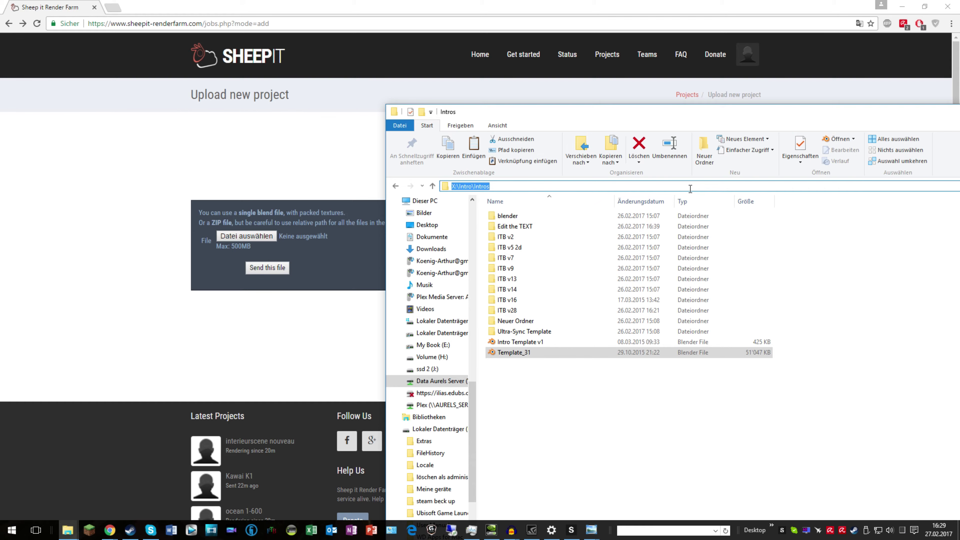
pyautogui.click(246, 233)
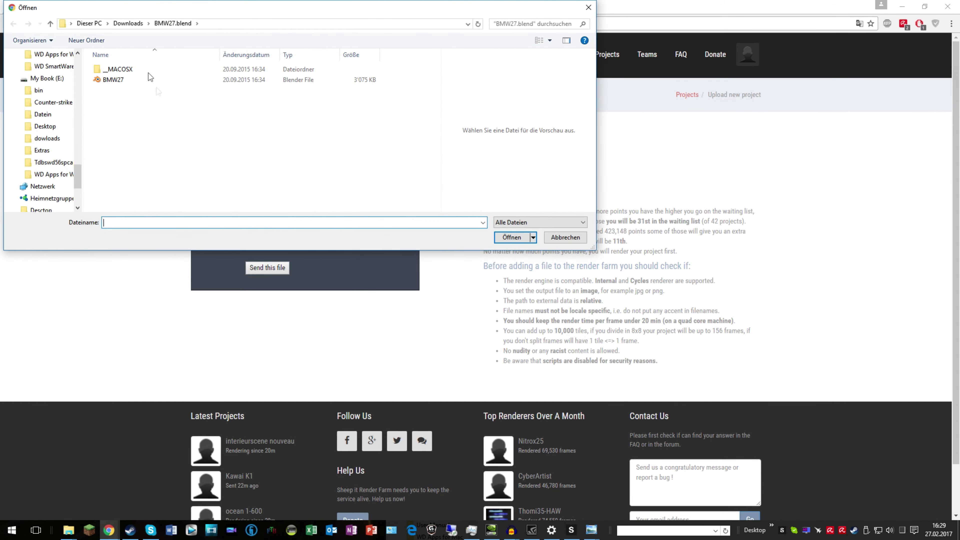
pyautogui.click(237, 25)
pyautogui.write('X:\\Intro\\Intros')
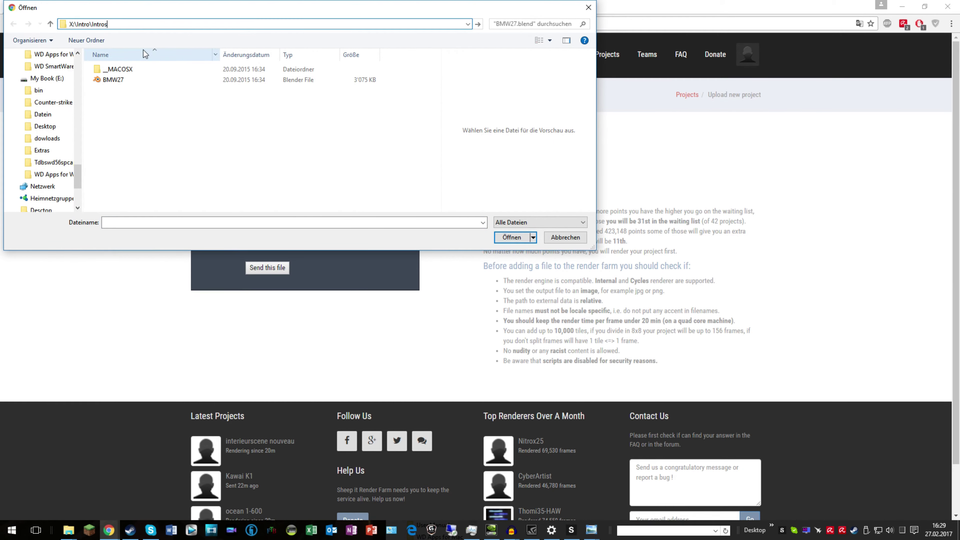
pyautogui.click(478, 24)
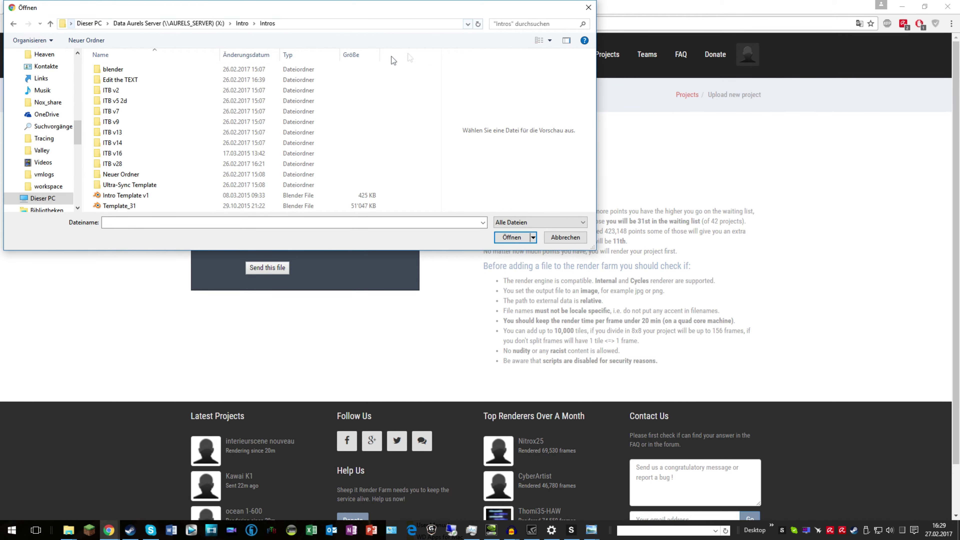
pyautogui.click(119, 205)
pyautogui.click(510, 238)
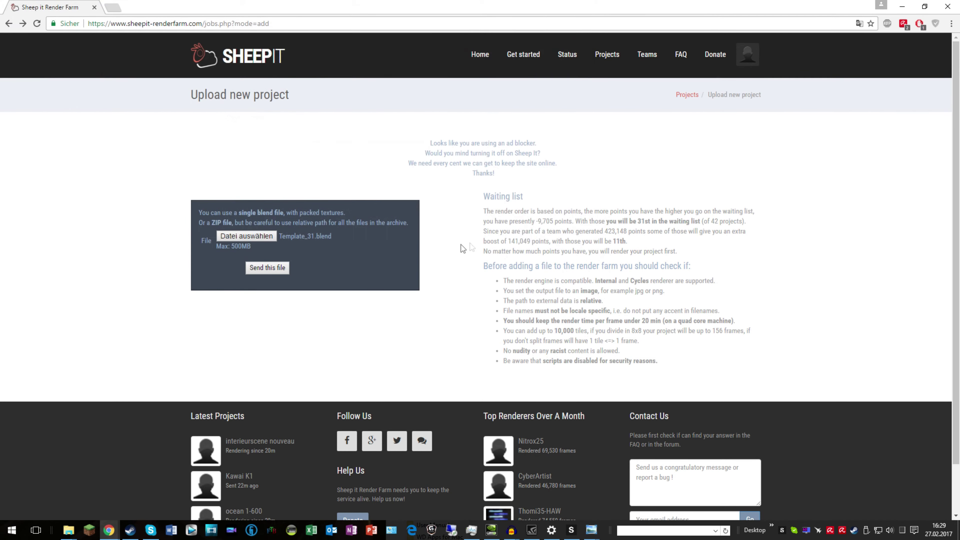
pyautogui.click(270, 269)
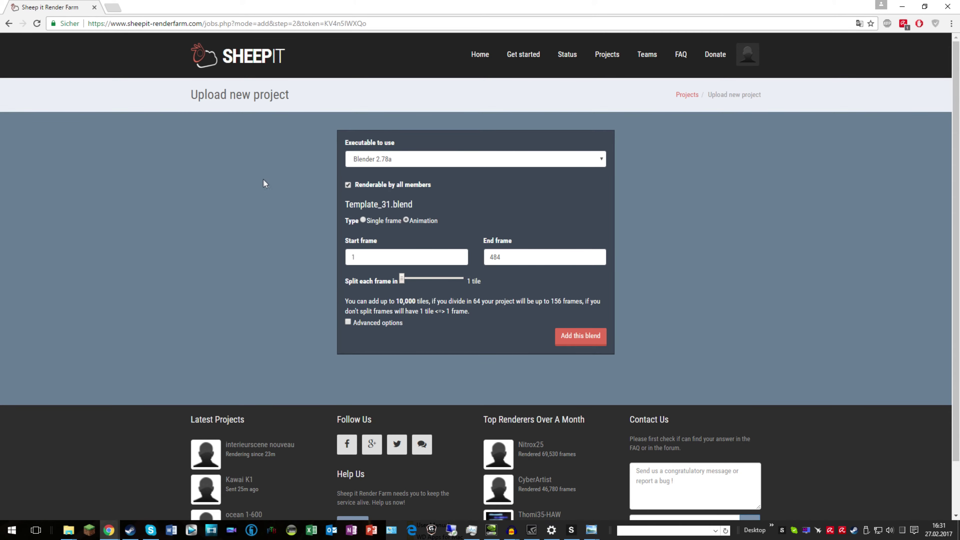
# Step: Leave the executable on Blender 2.78a and reopen Template_31.blend in Blender
pyautogui.click(378, 159)
pyautogui.click(387, 161)
pyautogui.click(381, 159)
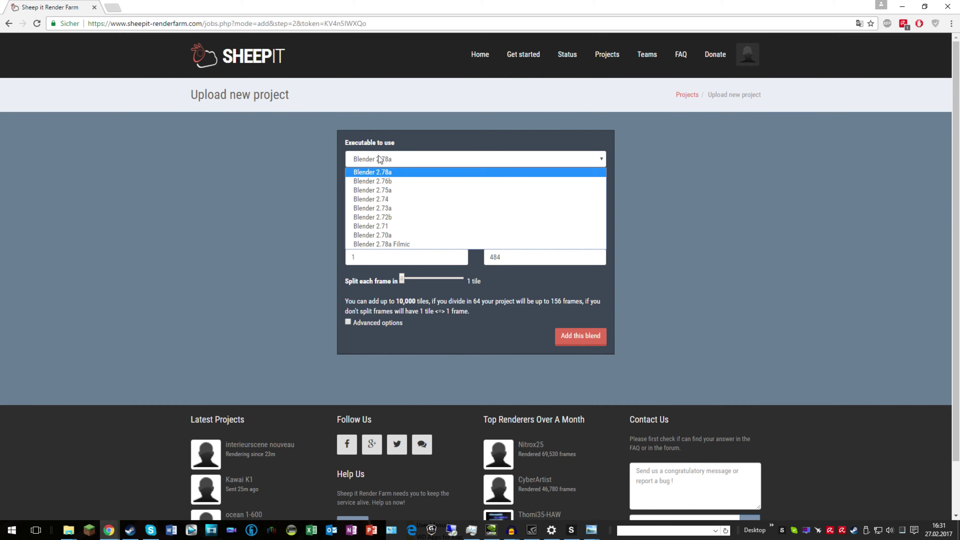
pyautogui.click(403, 174)
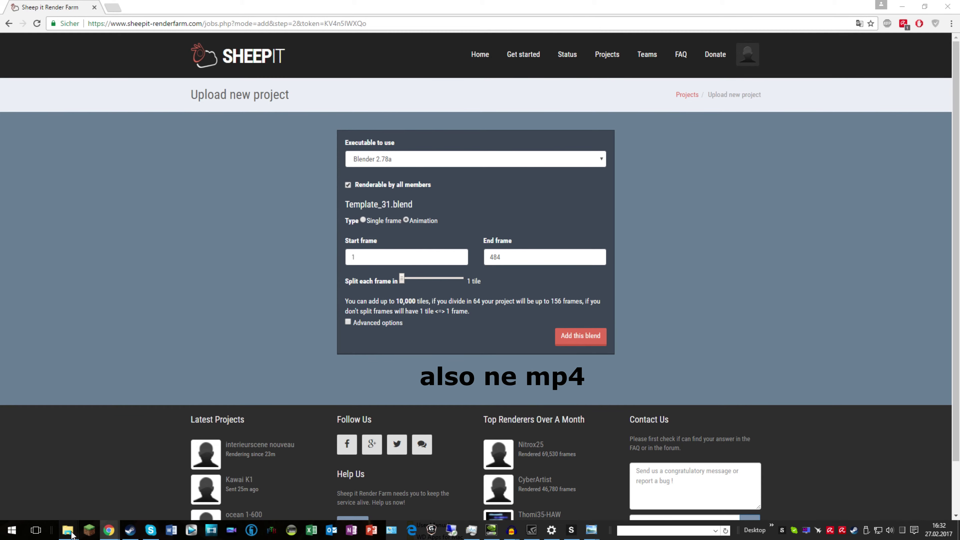
pyautogui.moveTo(67, 531)
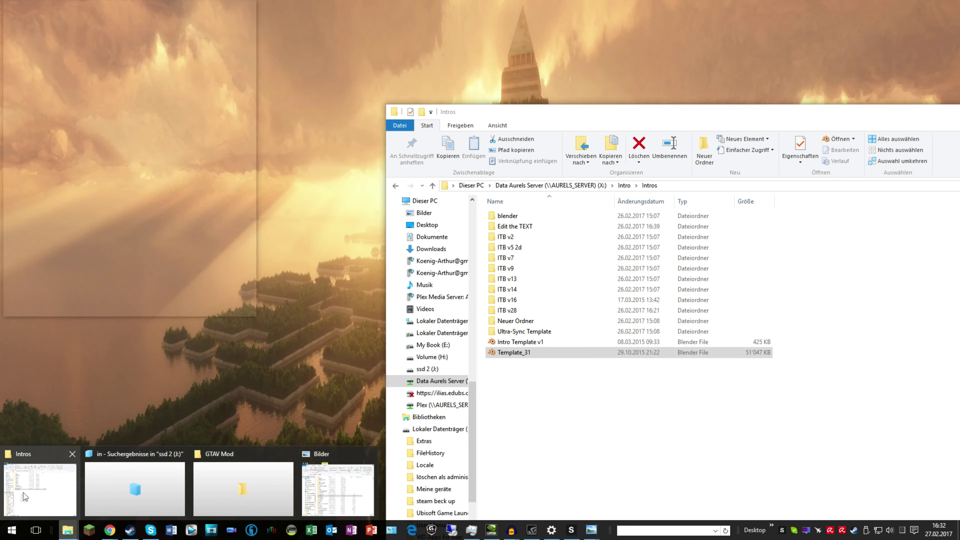
pyautogui.click(25, 497)
pyautogui.doubleClick(514, 352)
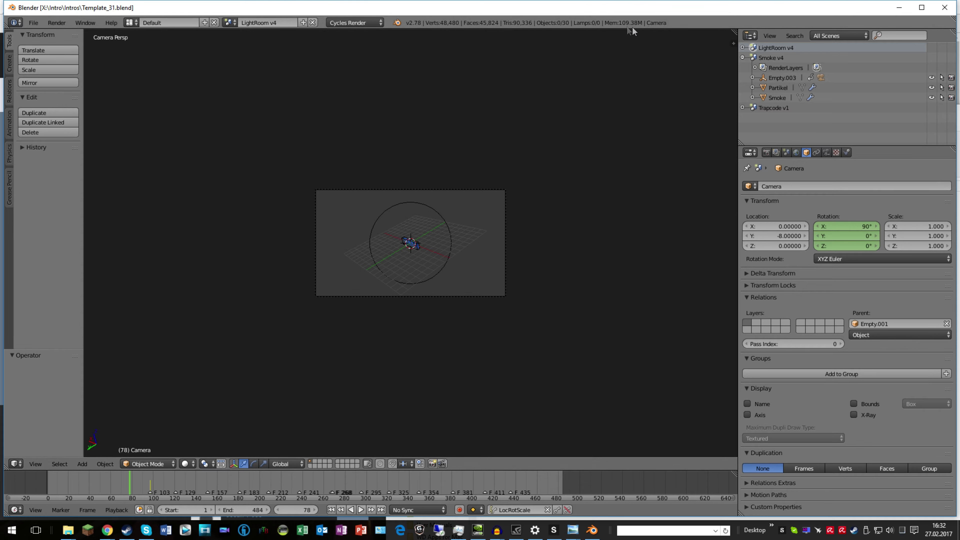
# Step: Render a still image of frame 78 with Render > Render Image
pyautogui.click(57, 23)
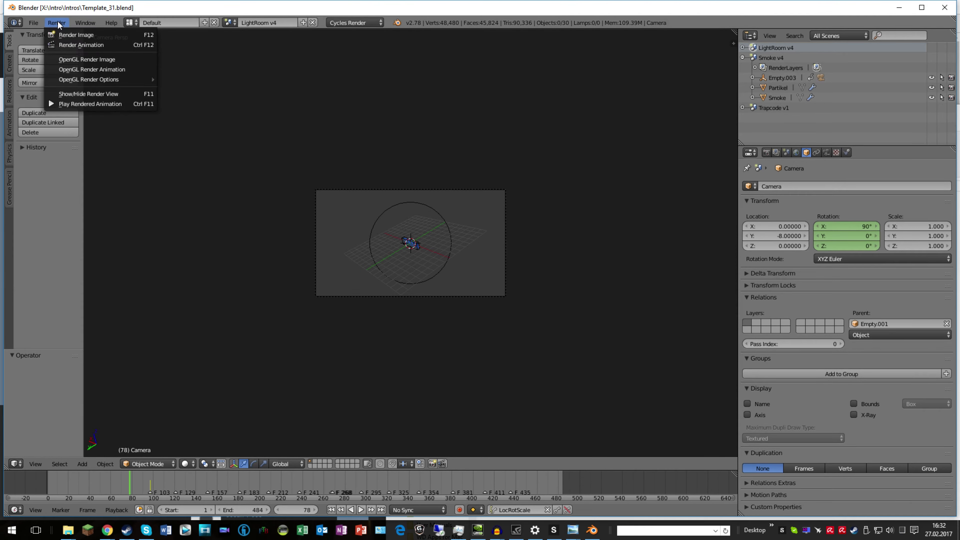
pyautogui.click(67, 35)
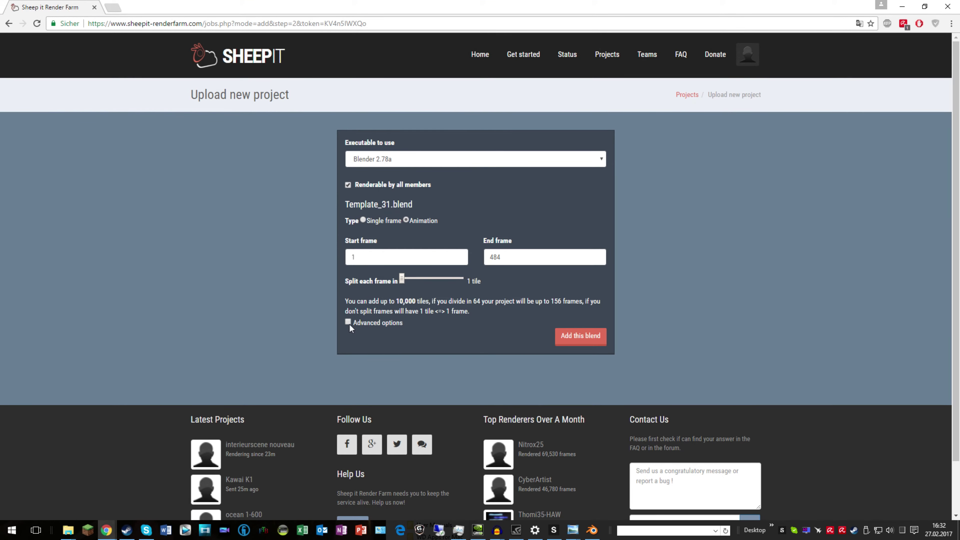
# Step: Enable advanced options, set Memory used to 1100, and add Template_31.blend
pyautogui.click(348, 322)
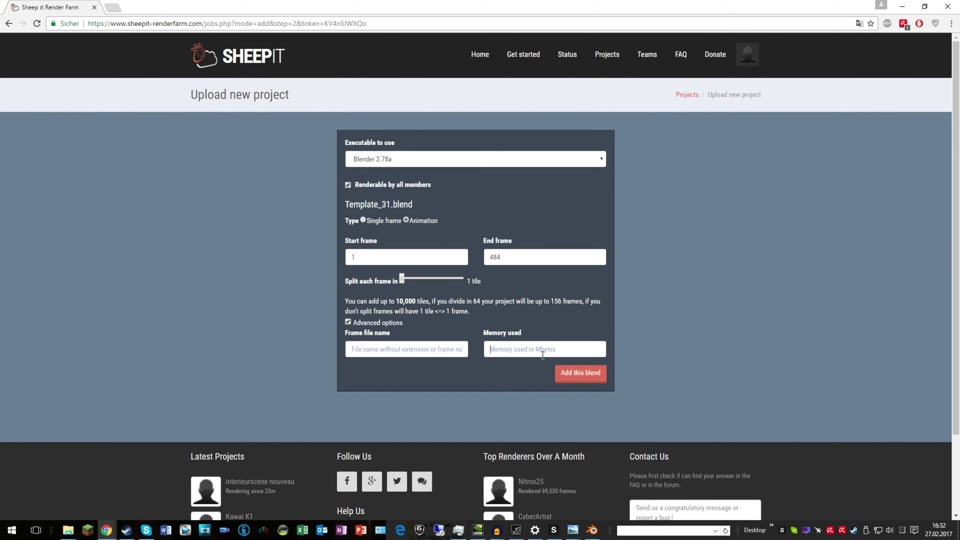
pyautogui.write('11')
pyautogui.write('00')
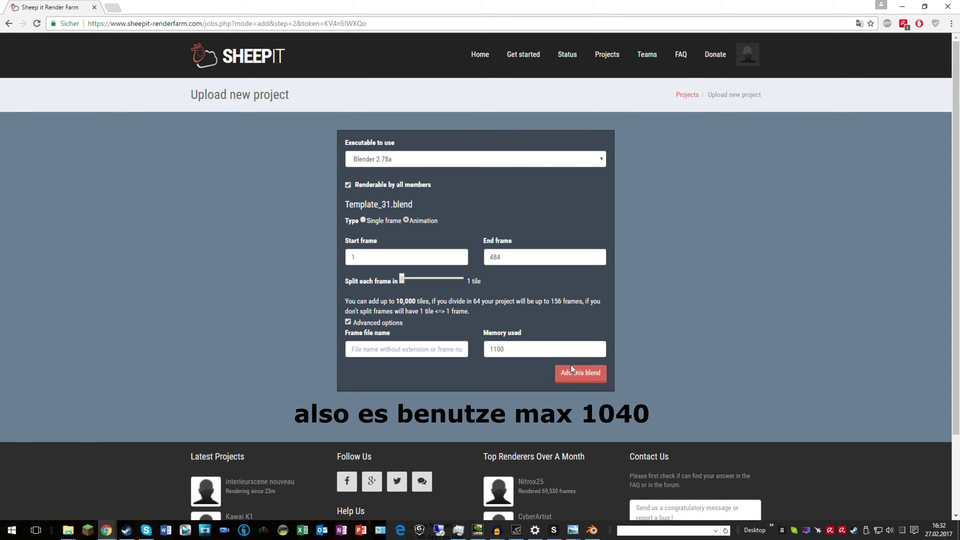
pyautogui.click(571, 367)
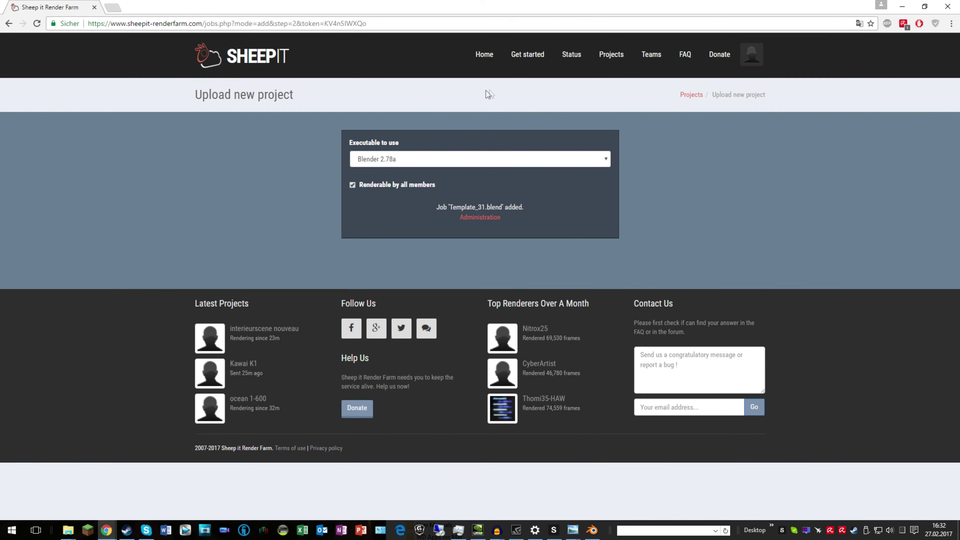
# Step: Enable the GPU compute method on Template_31's administration Actions tab
pyautogui.click(482, 216)
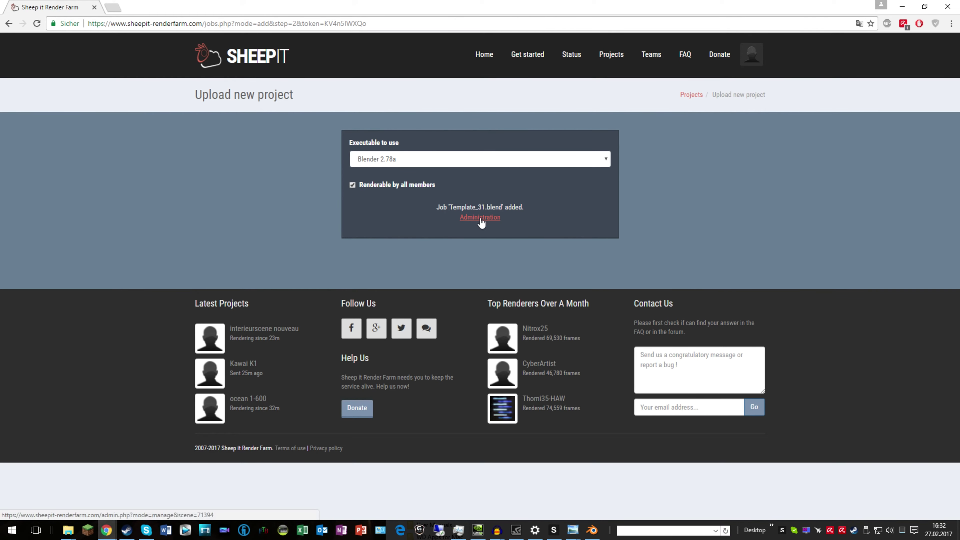
pyautogui.scroll(-2, 630, 277)
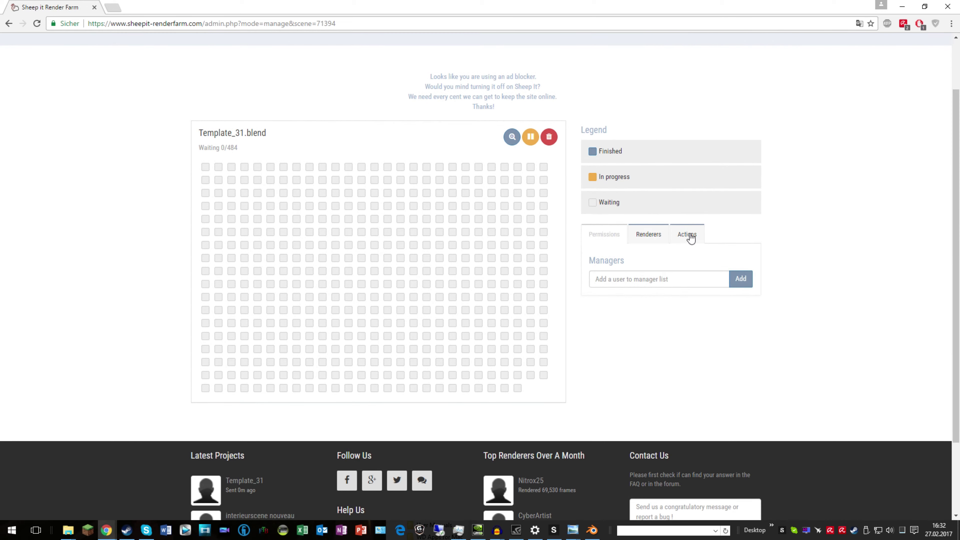
pyautogui.click(687, 234)
pyautogui.click(605, 280)
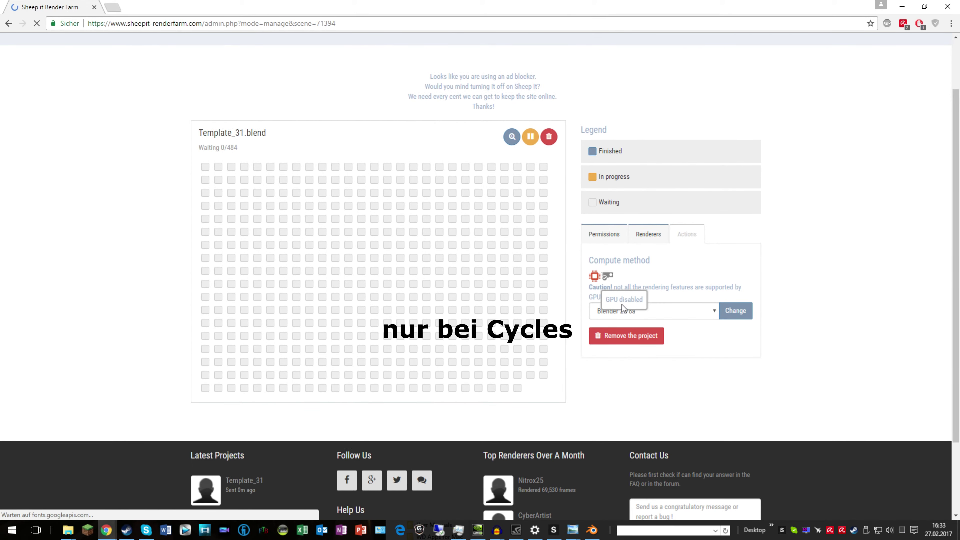
pyautogui.click(686, 233)
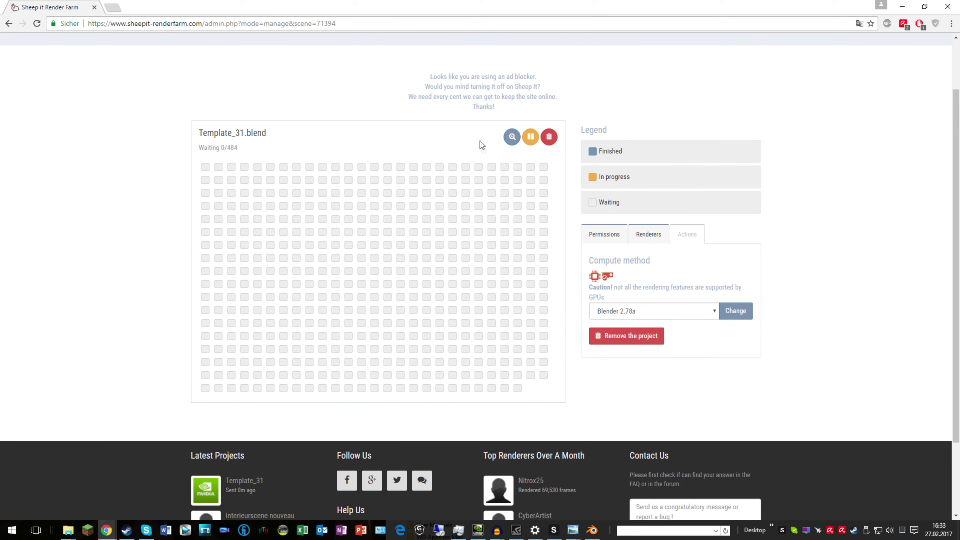
# Step: Look over the project page to confirm GPU rendering, then bring up the render client
pyautogui.scroll(2, 461, 225)
pyautogui.scroll(-4, 454, 242)
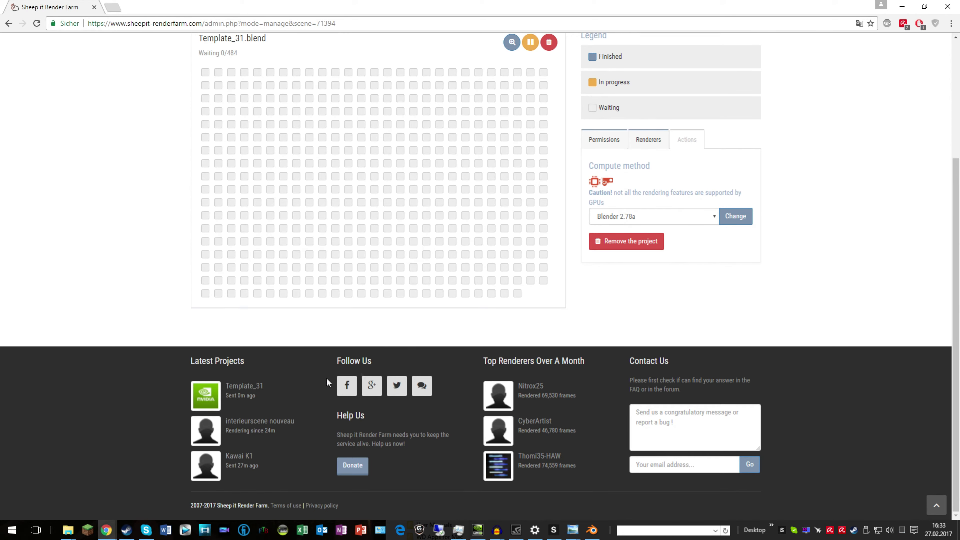
pyautogui.scroll(4, 775, 110)
pyautogui.scroll(-1, 726, 103)
pyautogui.scroll(-3, 602, 377)
pyautogui.scroll(3, 603, 378)
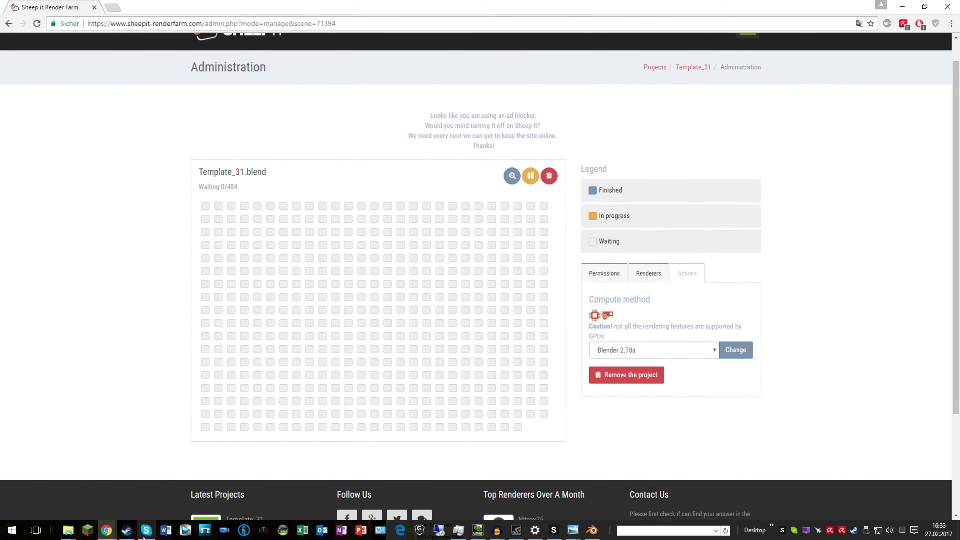
pyautogui.click(553, 531)
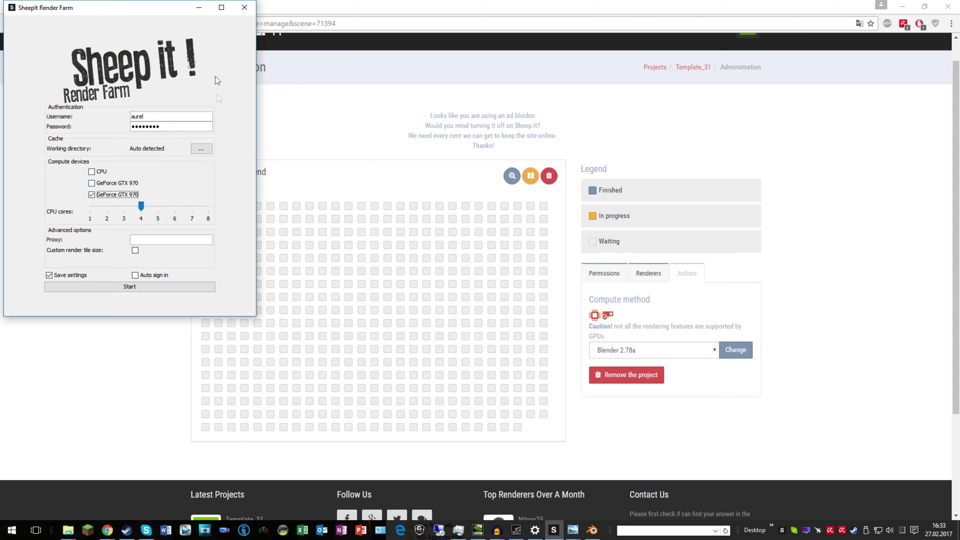
# Step: Minimize the render client and go to My account from the avatar menu
pyautogui.click(201, 6)
pyautogui.scroll(2, 383, 148)
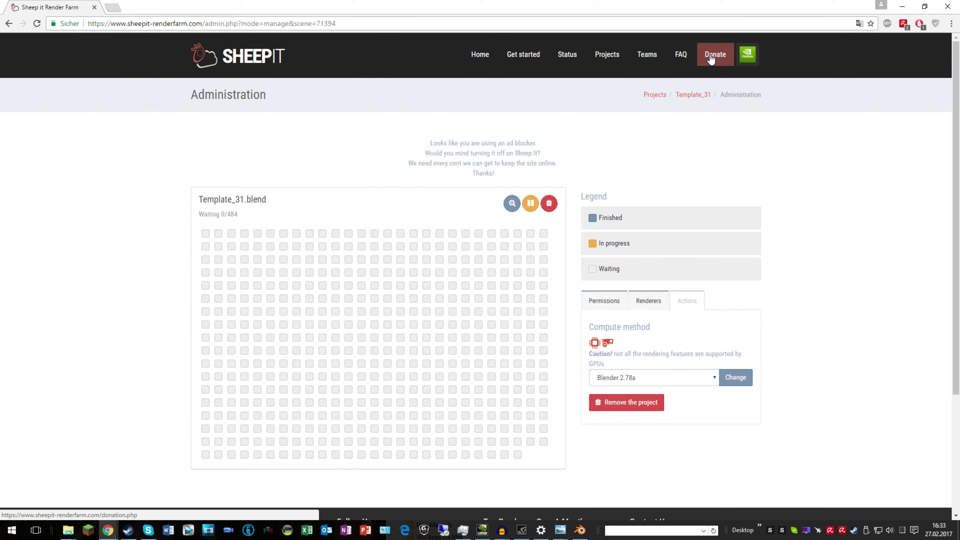
pyautogui.click(746, 54)
pyautogui.click(664, 118)
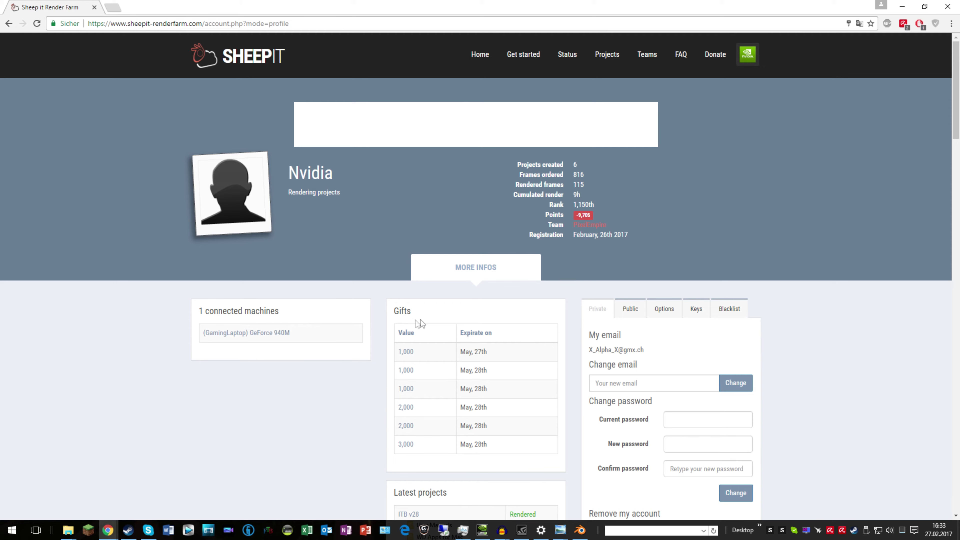
# Step: Go to the All projects list from the Projects link in the top bar
pyautogui.click(607, 54)
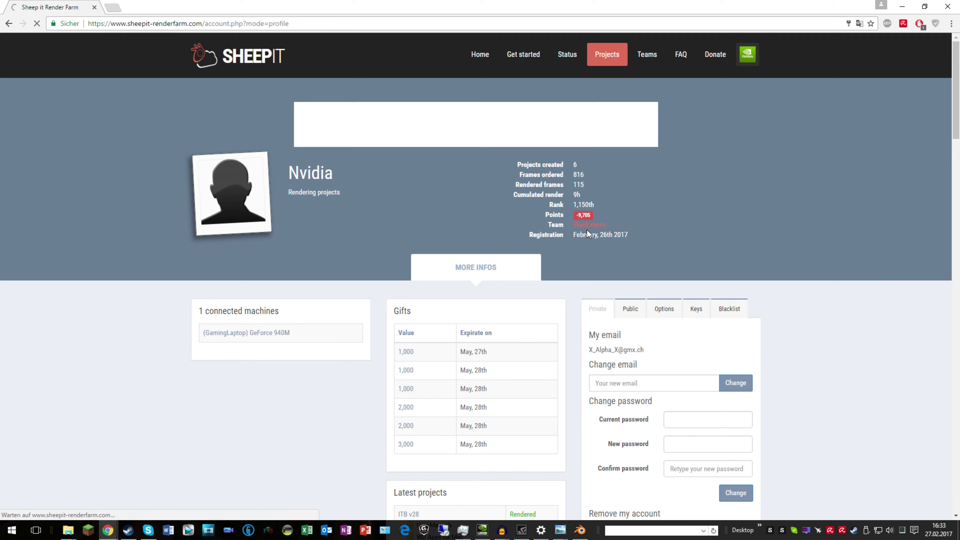
pyautogui.click(604, 54)
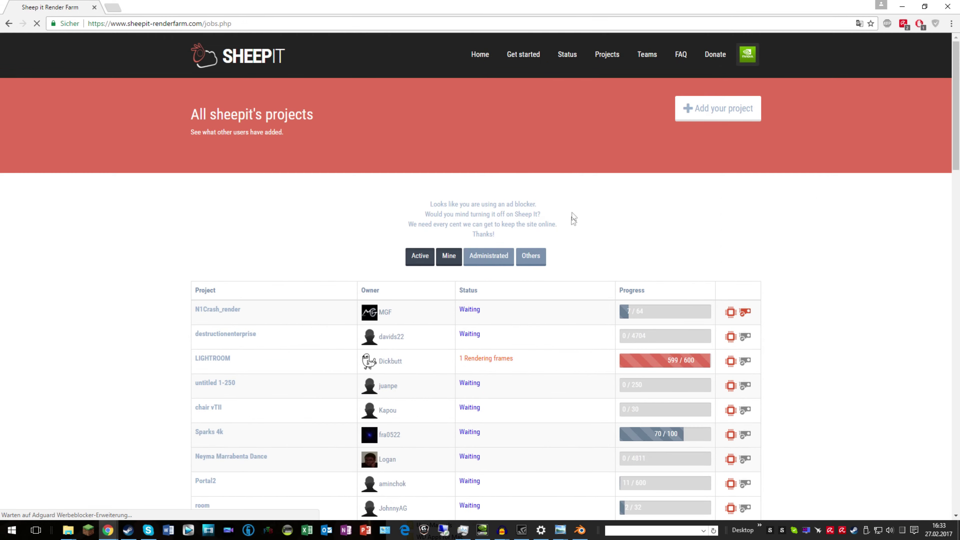
# Step: Scroll the project table to the bottom to find Template_31 at 0 of 484 frames
pyautogui.scroll(-10, 568, 232)
pyautogui.scroll(-10, 557, 251)
pyautogui.scroll(5, 550, 253)
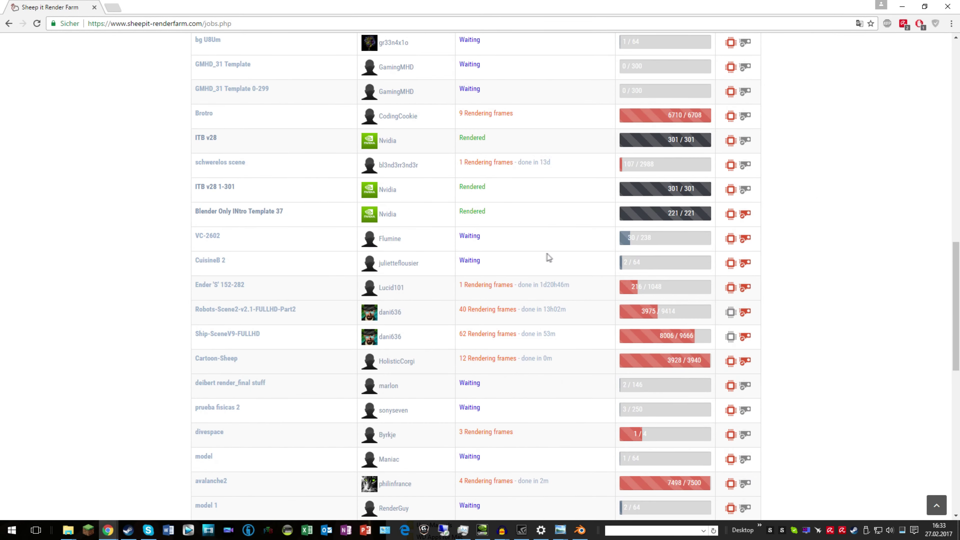
pyautogui.scroll(-5, 547, 253)
pyautogui.scroll(-5, 454, 321)
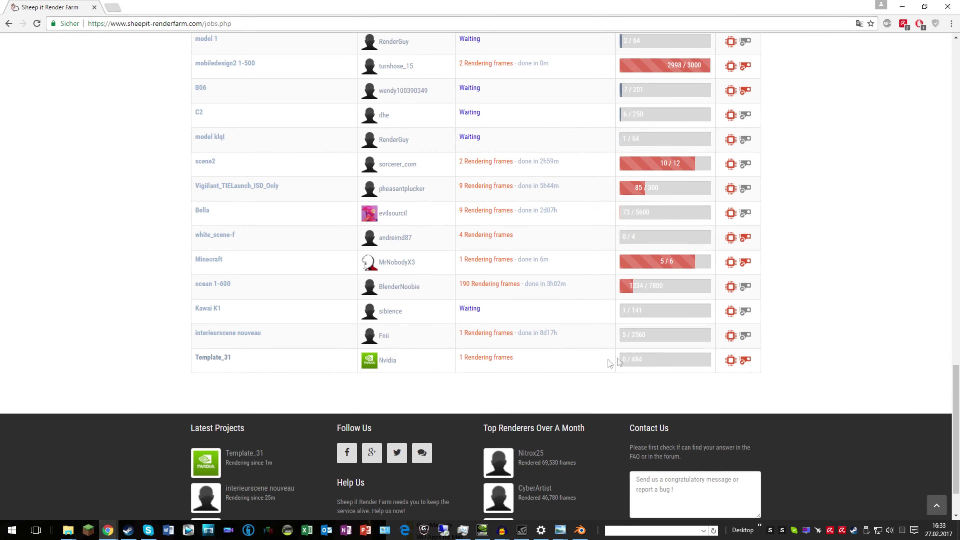
pyautogui.scroll(5, 510, 356)
pyautogui.scroll(5, 509, 356)
pyautogui.scroll(5, 510, 355)
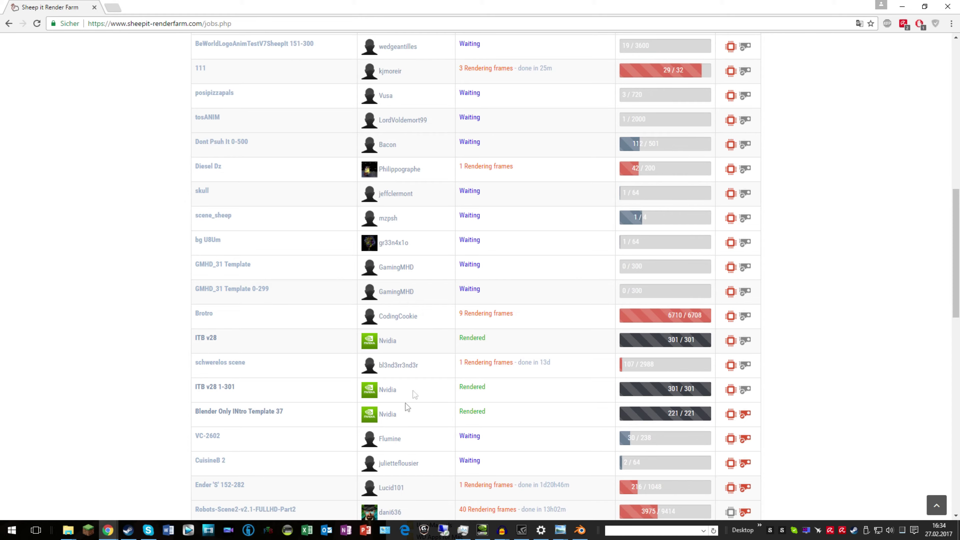
pyautogui.scroll(8, 446, 267)
pyautogui.scroll(3, 447, 268)
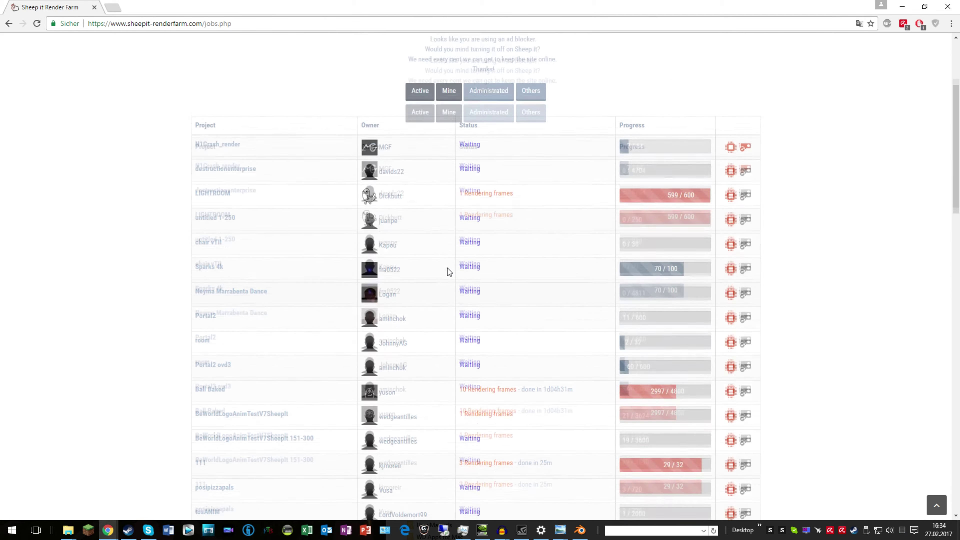
pyautogui.scroll(-3, 486, 388)
pyautogui.scroll(-10, 471, 269)
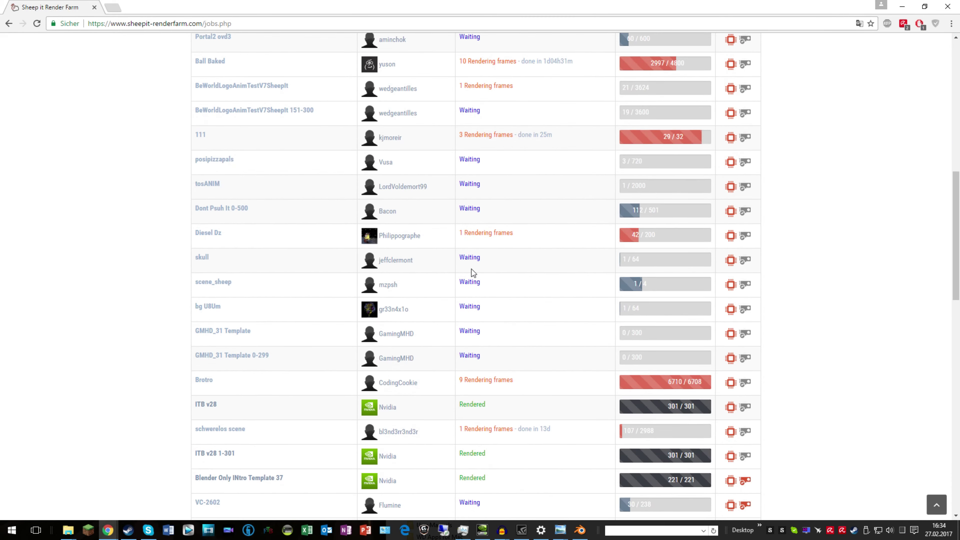
pyautogui.scroll(-10, 471, 268)
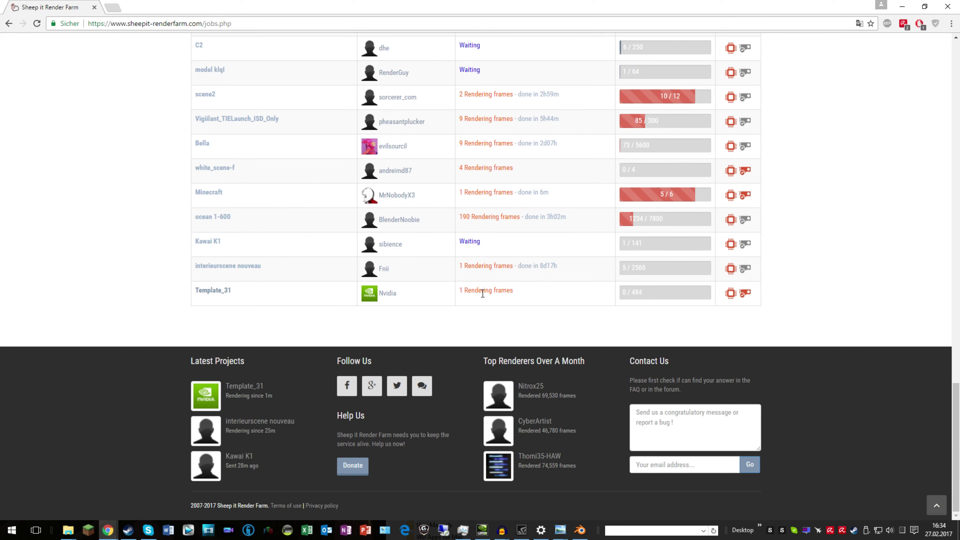
# Step: Open the profile of Template_31's owner and browse their latest projects
pyautogui.click(389, 295)
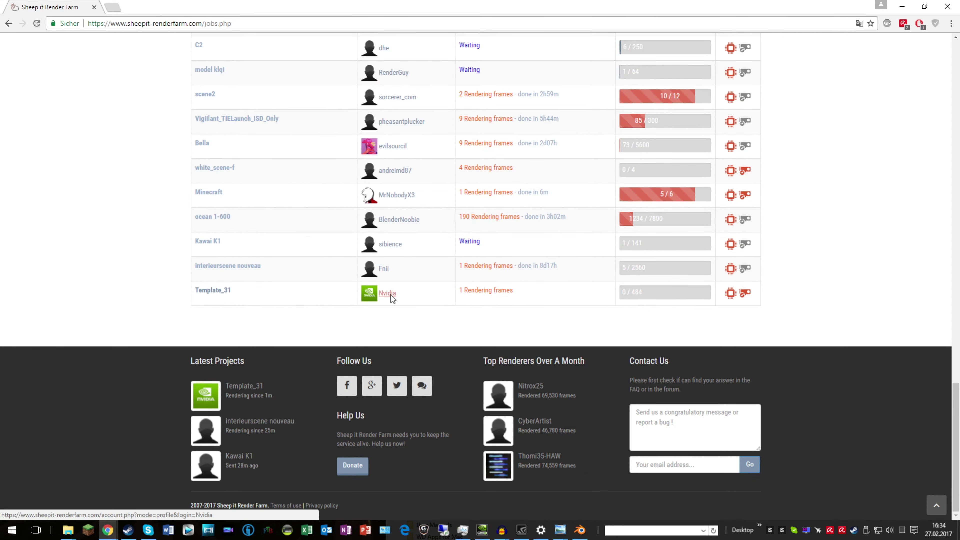
pyautogui.scroll(-4, 437, 378)
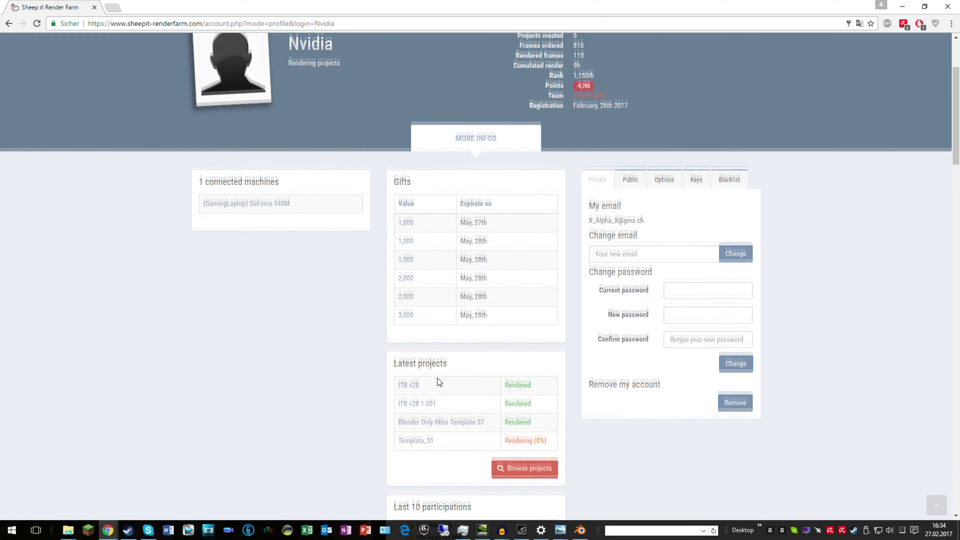
pyautogui.scroll(4, 391, 313)
pyautogui.scroll(-7, 541, 270)
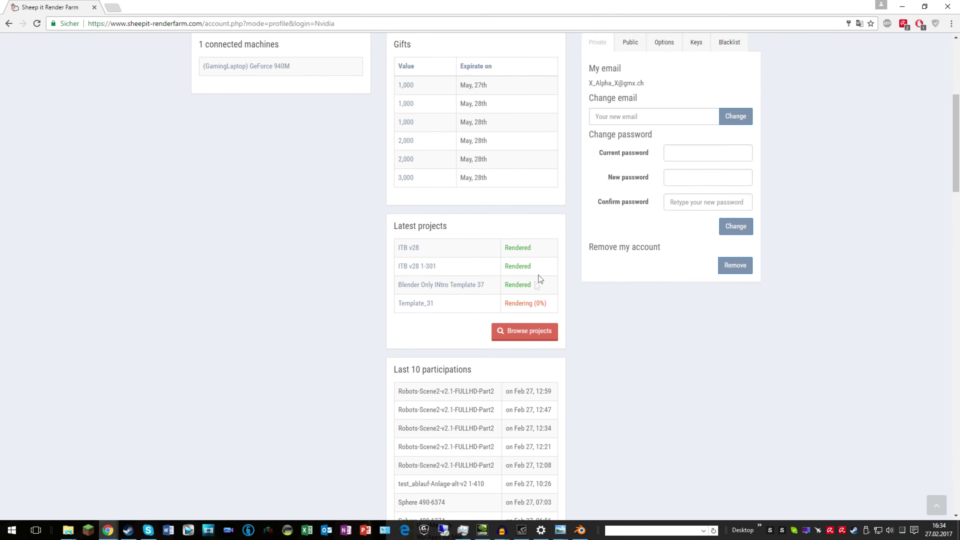
# Step: View Template_31's render progress (1/484 frames), then return to the account profile
pyautogui.click(418, 305)
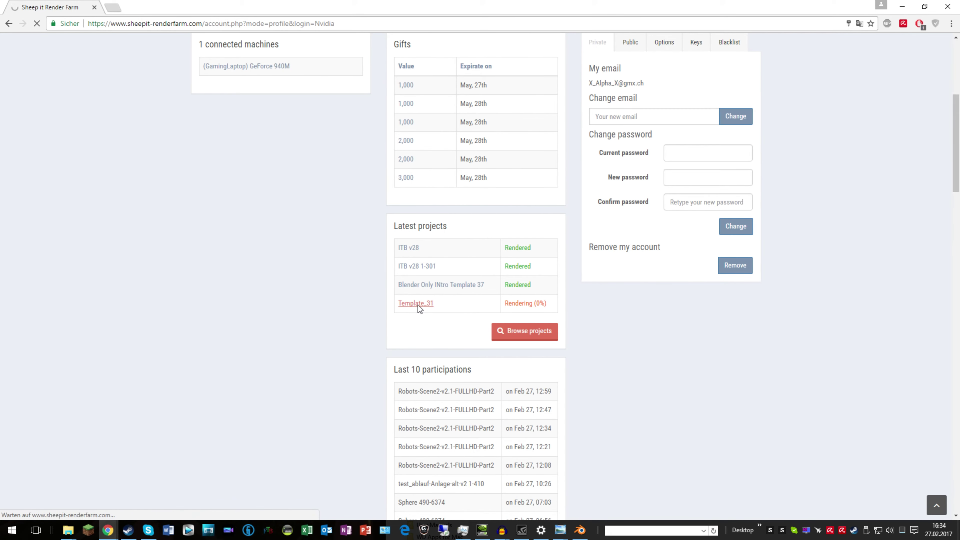
pyautogui.scroll(-3, 396, 308)
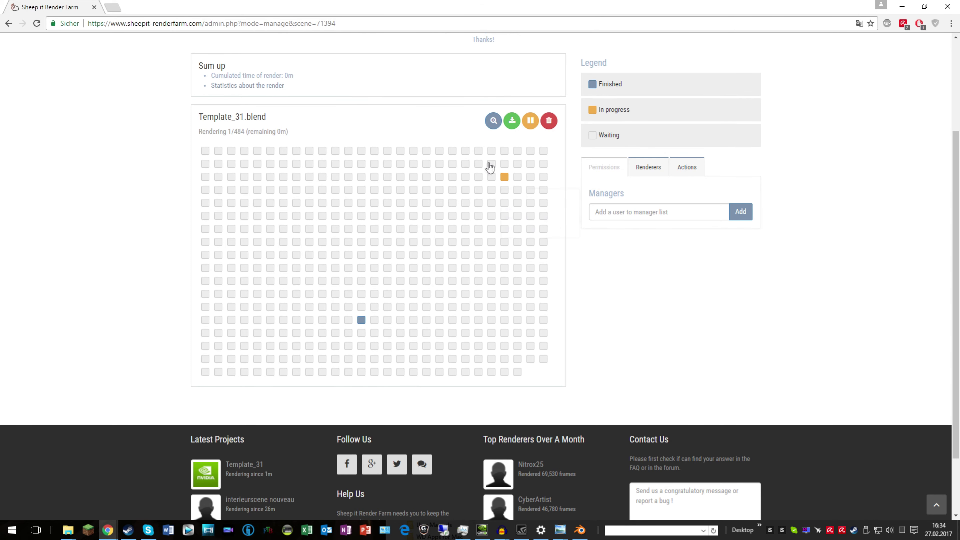
pyautogui.scroll(3, 423, 258)
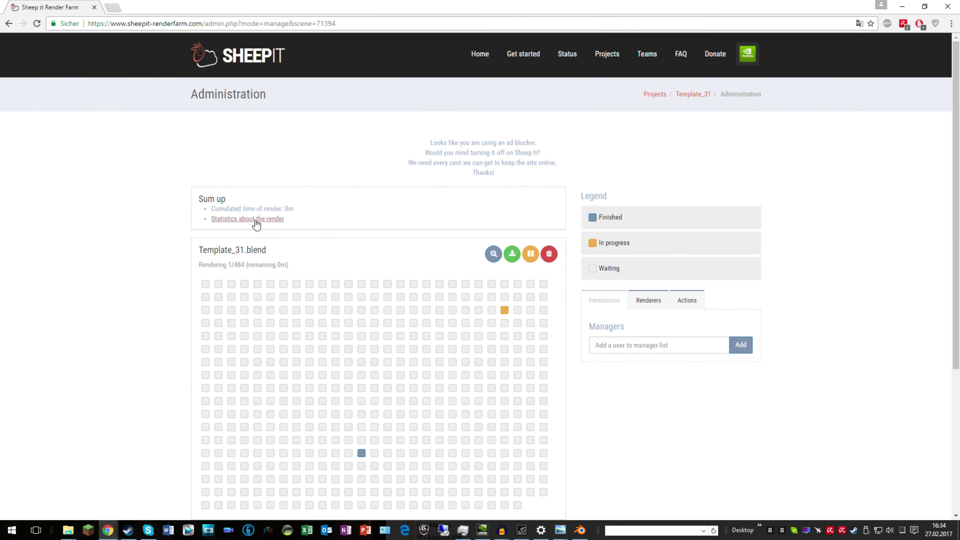
pyautogui.click(661, 117)
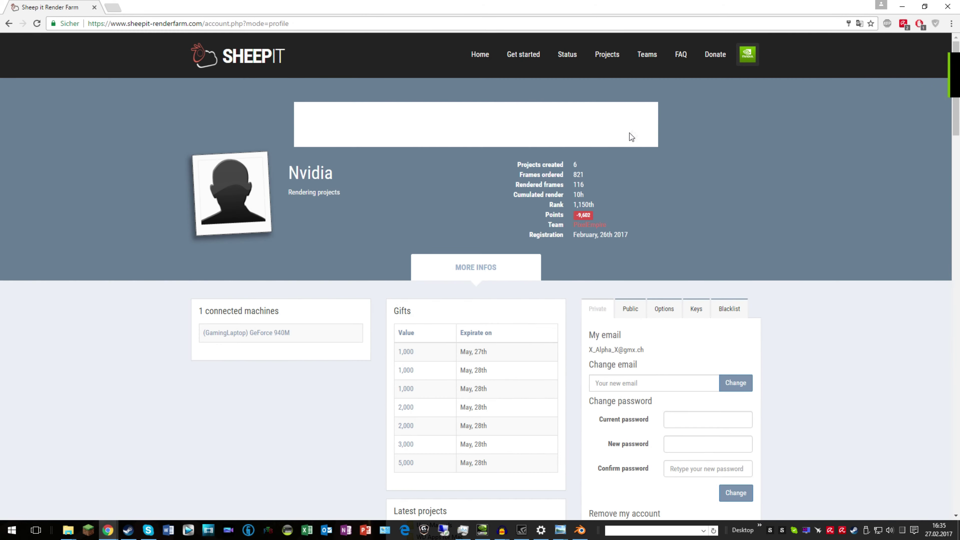
# Step: Save Blender Only INtro Template 37's 221-frame render as an MP4 video and play the file
pyautogui.scroll(-5, 476, 270)
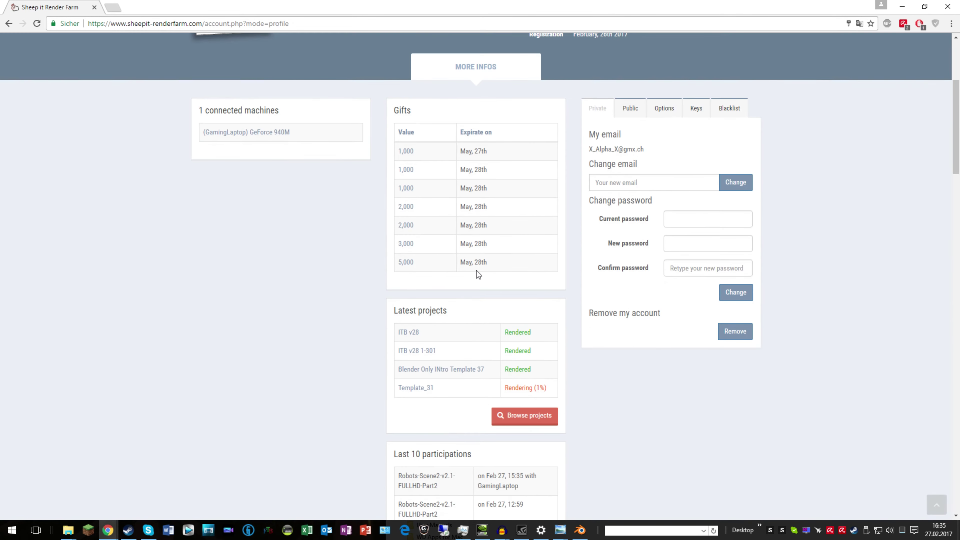
pyautogui.click(453, 371)
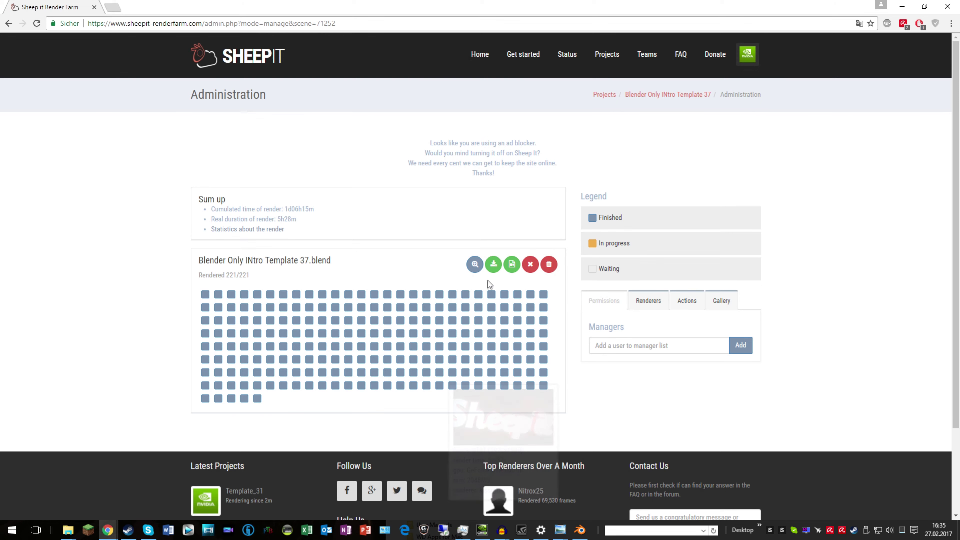
pyautogui.click(493, 267)
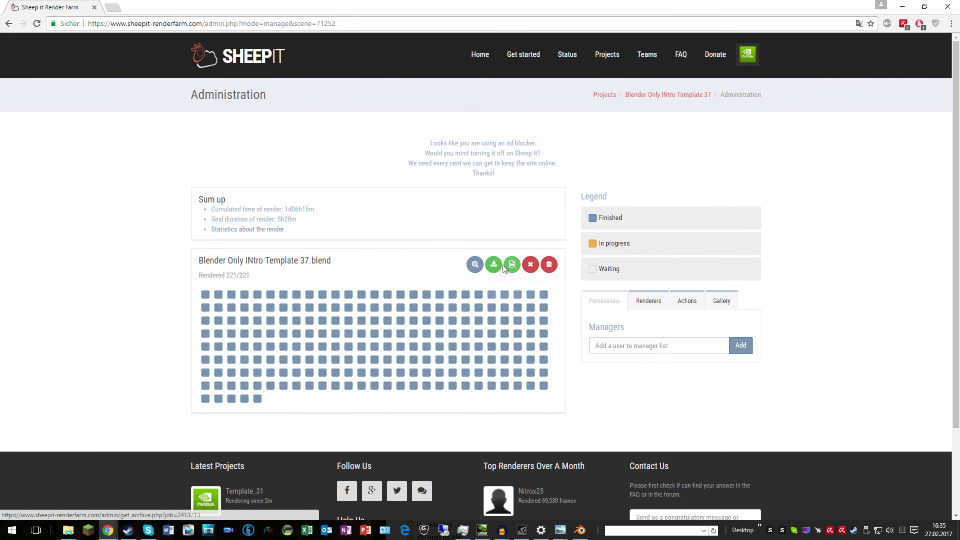
pyautogui.click(512, 264)
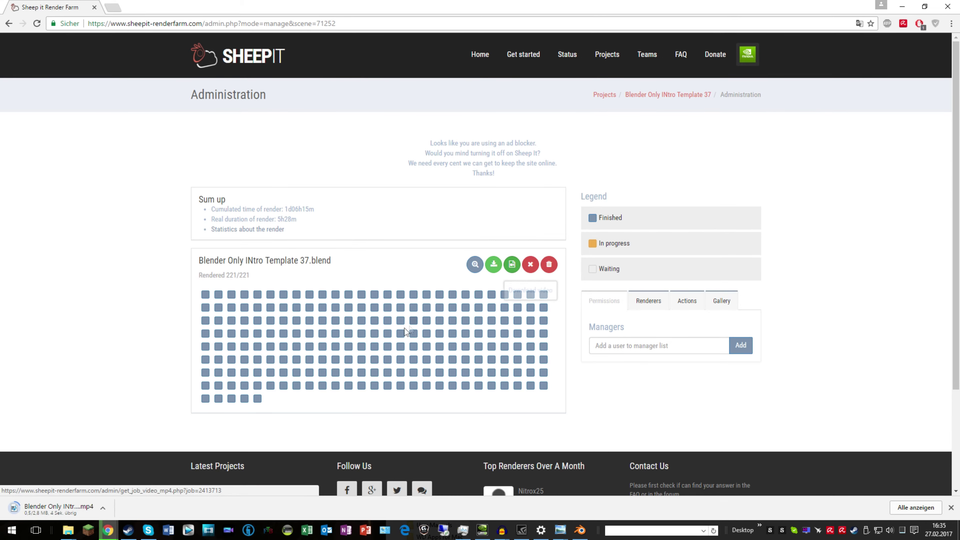
pyautogui.click(65, 504)
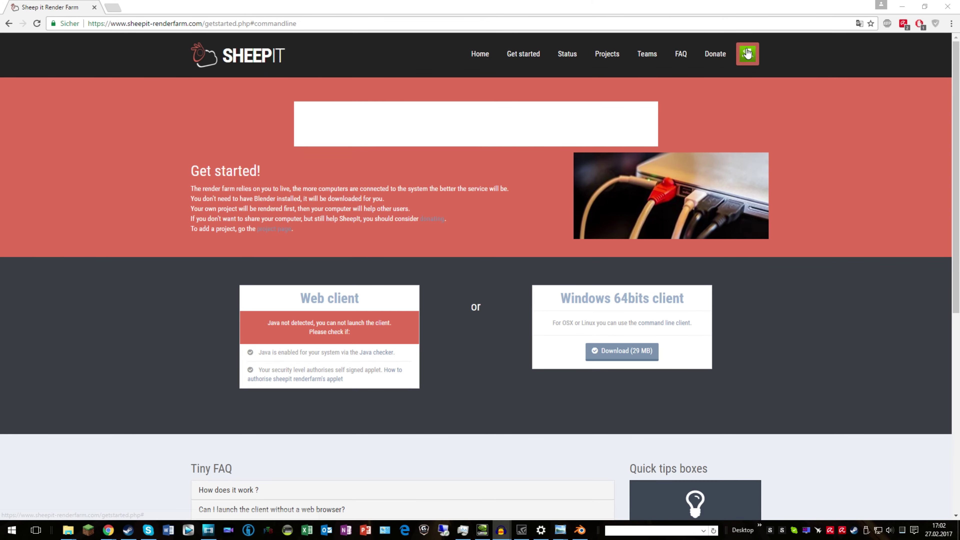
# Step: Go to My account, then log out of the current account
pyautogui.click(747, 54)
pyautogui.click(661, 118)
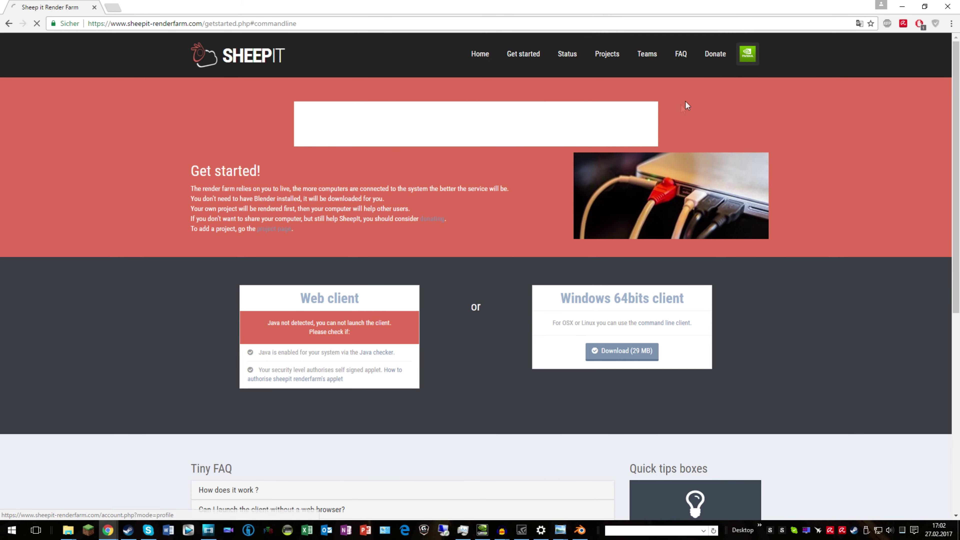
pyautogui.click(748, 55)
pyautogui.click(696, 137)
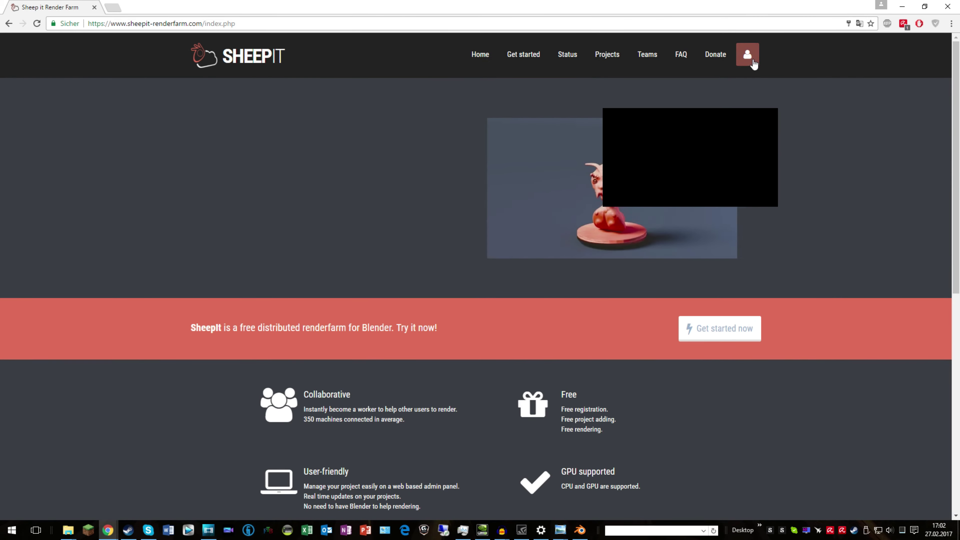
# Step: Sign in with another account's credentials and open the Teams rankings page
pyautogui.click(747, 55)
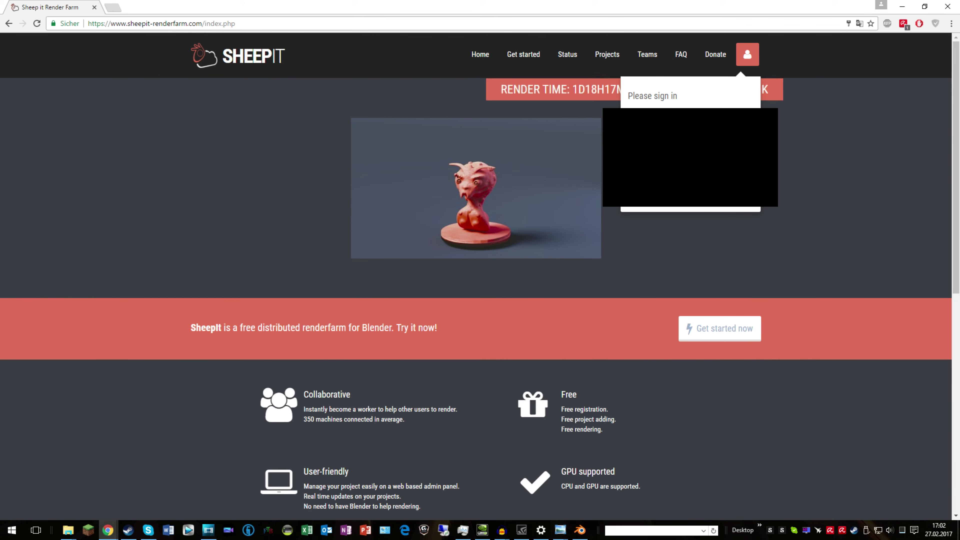
pyautogui.press('Return')
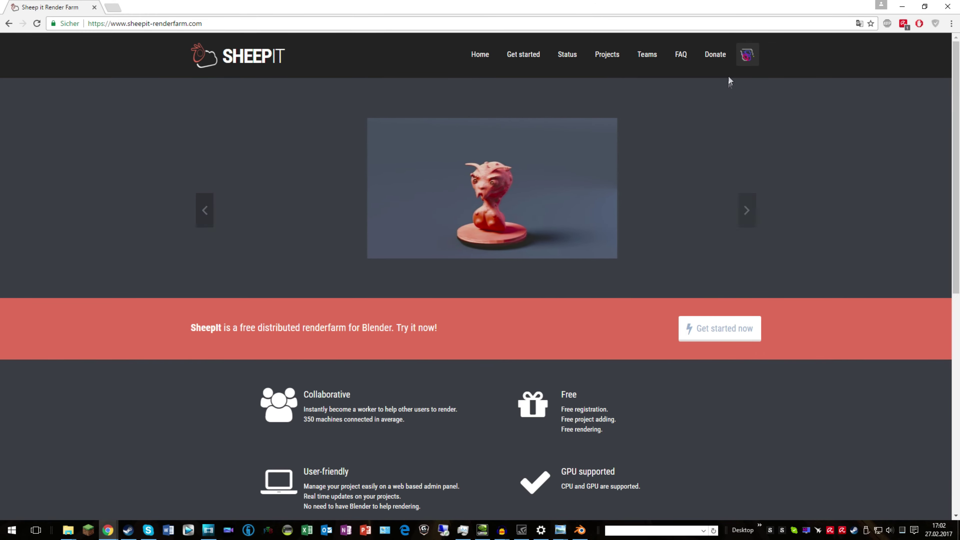
pyautogui.click(646, 57)
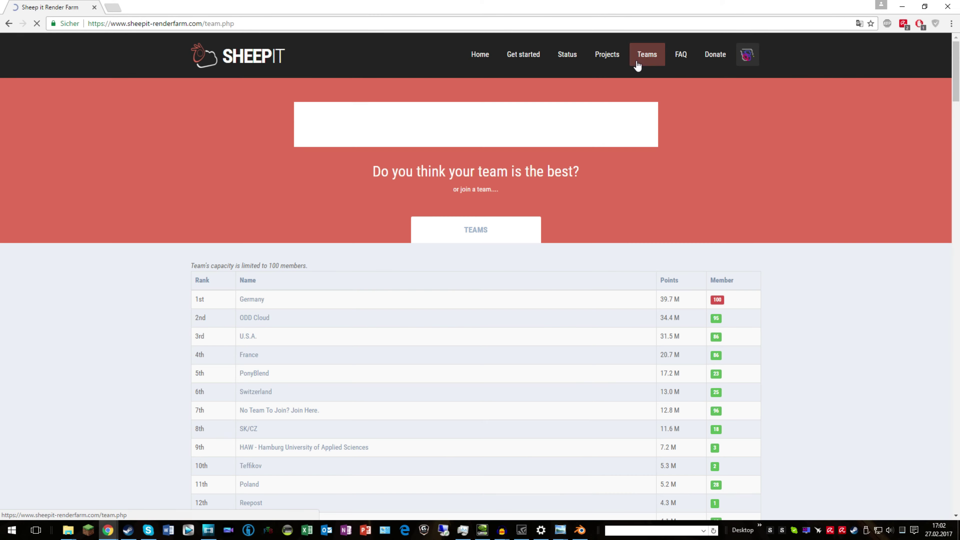
# Step: Scroll through the team rankings table, led by Germany at 39.7 M points
pyautogui.scroll(-5, 373, 304)
pyautogui.scroll(1, 554, 262)
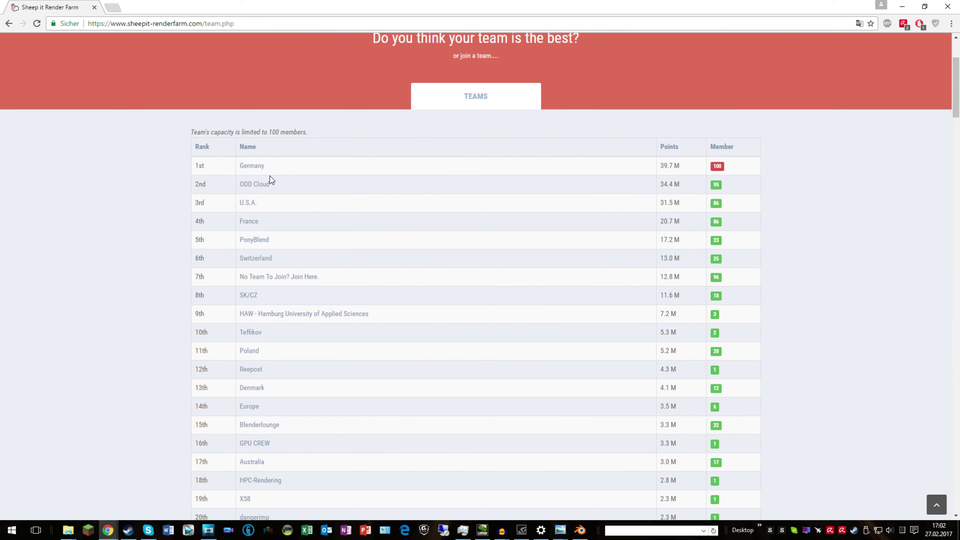
pyautogui.scroll(-2, 258, 165)
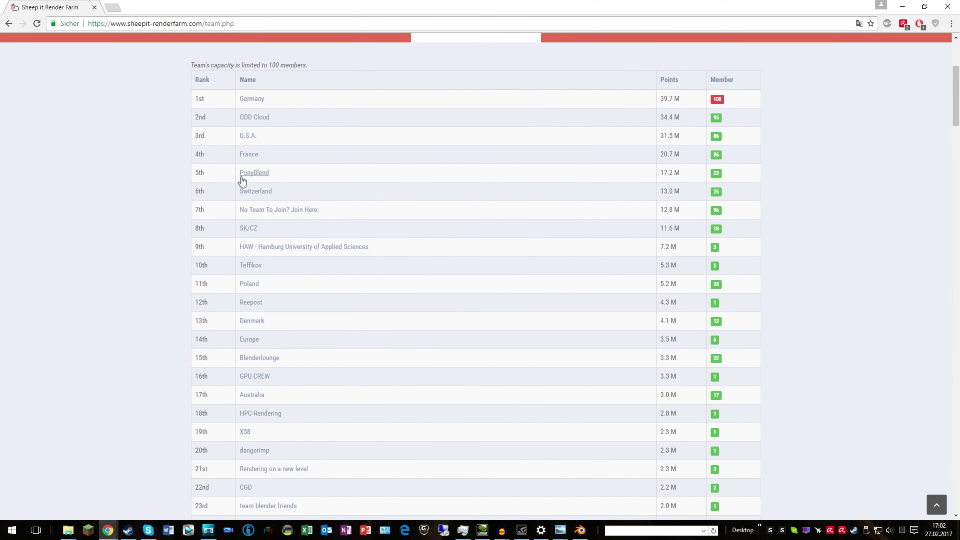
pyautogui.scroll(-2, 262, 193)
pyautogui.scroll(-3, 263, 195)
pyautogui.scroll(-3, 449, 261)
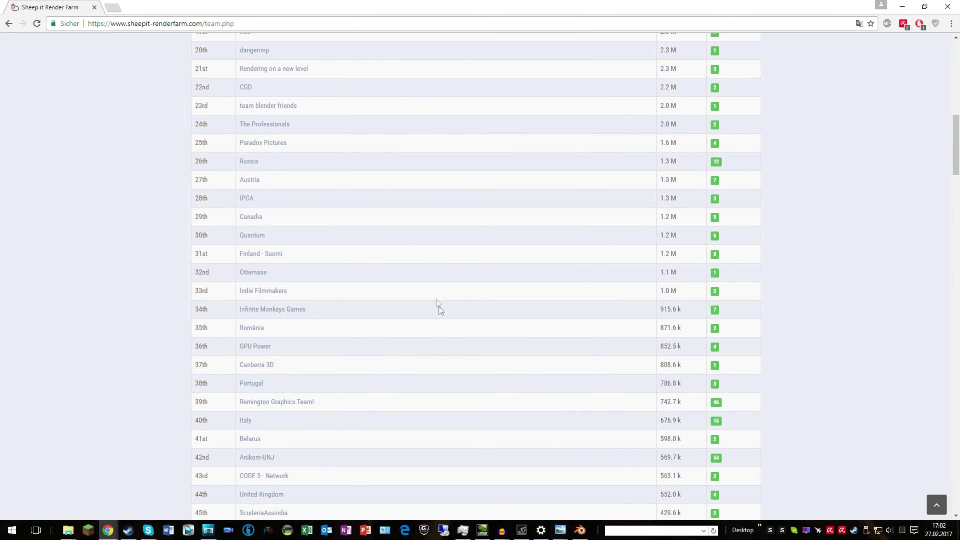
pyautogui.scroll(-3, 412, 370)
pyautogui.scroll(-3, 294, 279)
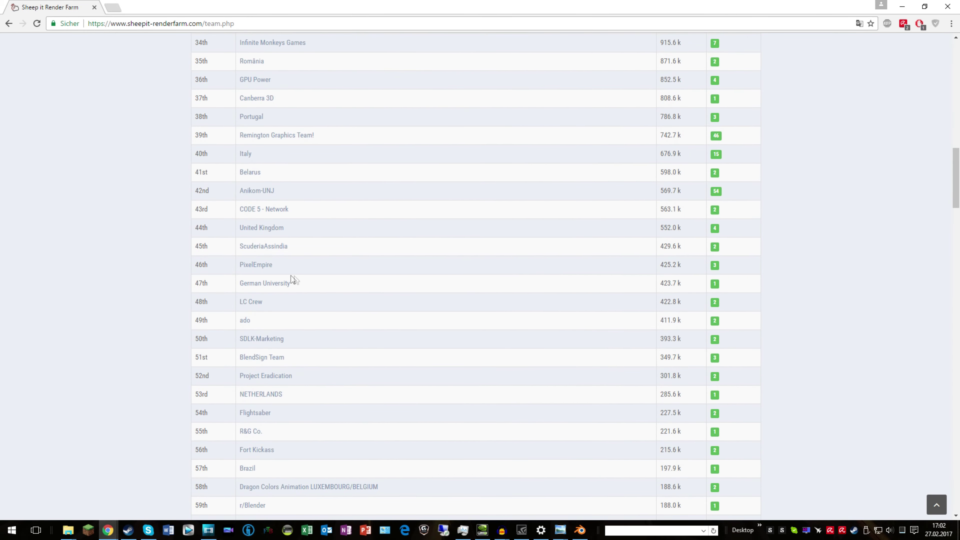
pyautogui.scroll(2, 295, 276)
pyautogui.scroll(15, 297, 258)
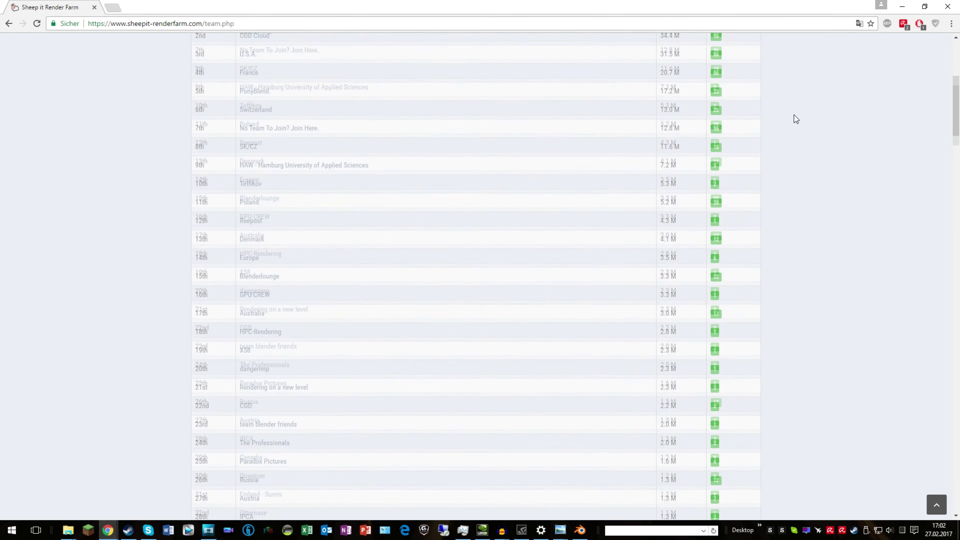
# Step: From My account, open the PixelEmpire team page (team id 256)
pyautogui.click(747, 55)
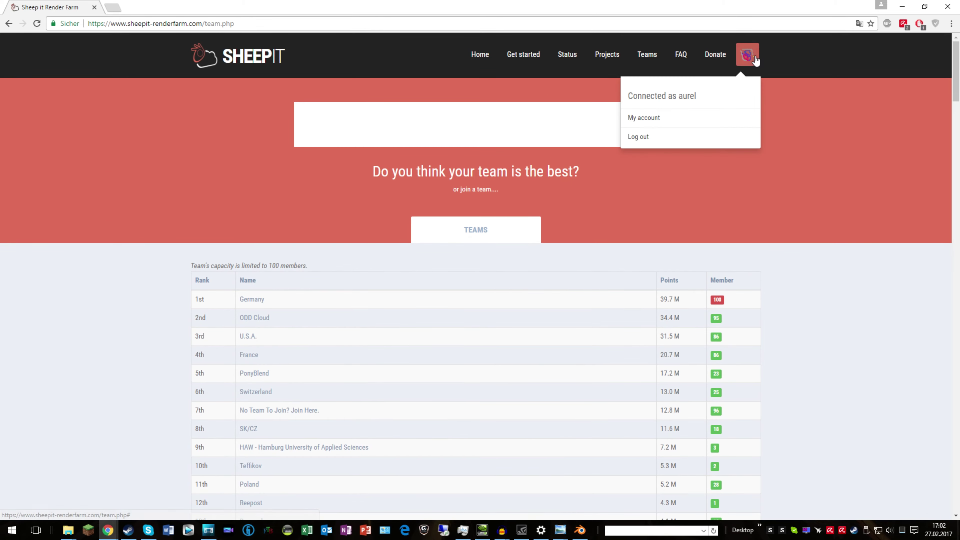
pyautogui.click(662, 120)
pyautogui.click(588, 225)
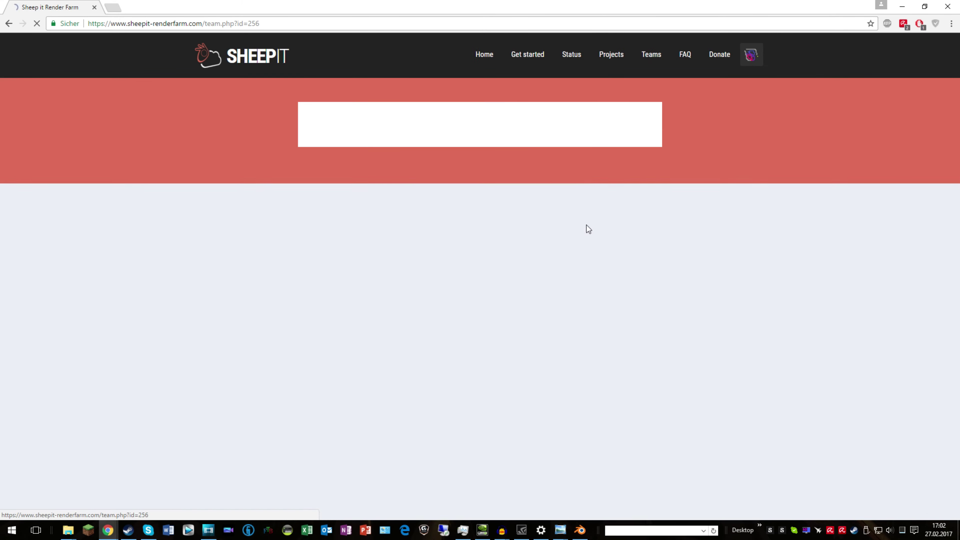
# Step: Review PixelEmpire's three members and their points, then return to the account profile
pyautogui.scroll(-3, 574, 227)
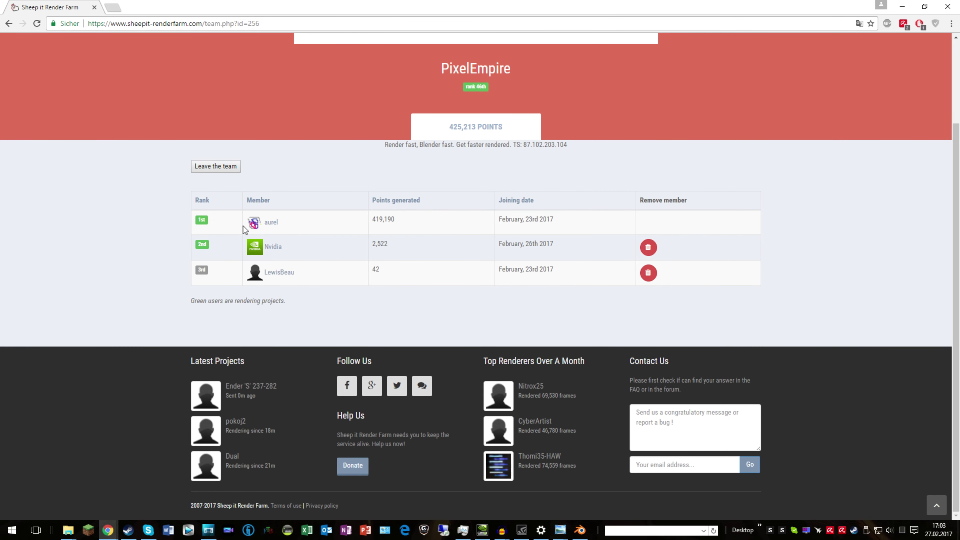
pyautogui.scroll(3, 445, 221)
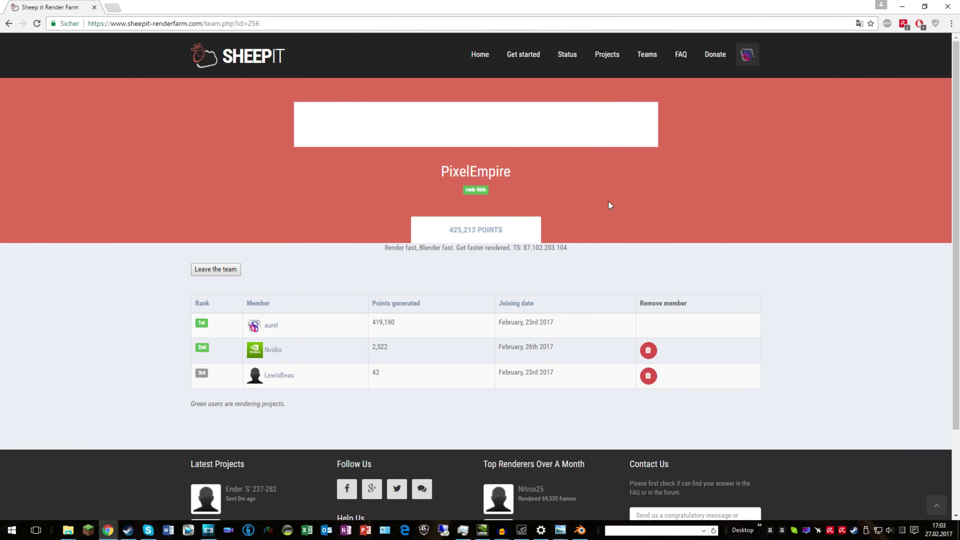
pyautogui.click(746, 55)
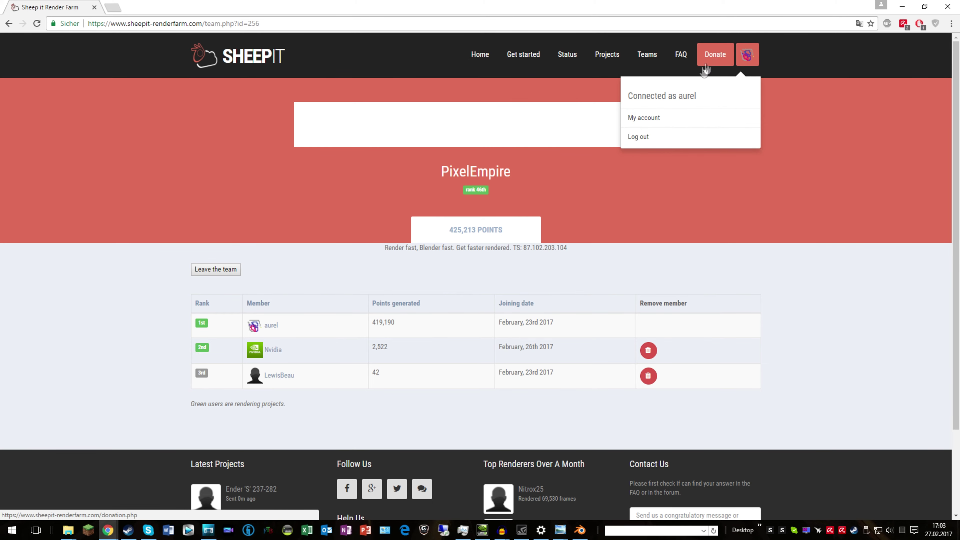
pyautogui.click(662, 119)
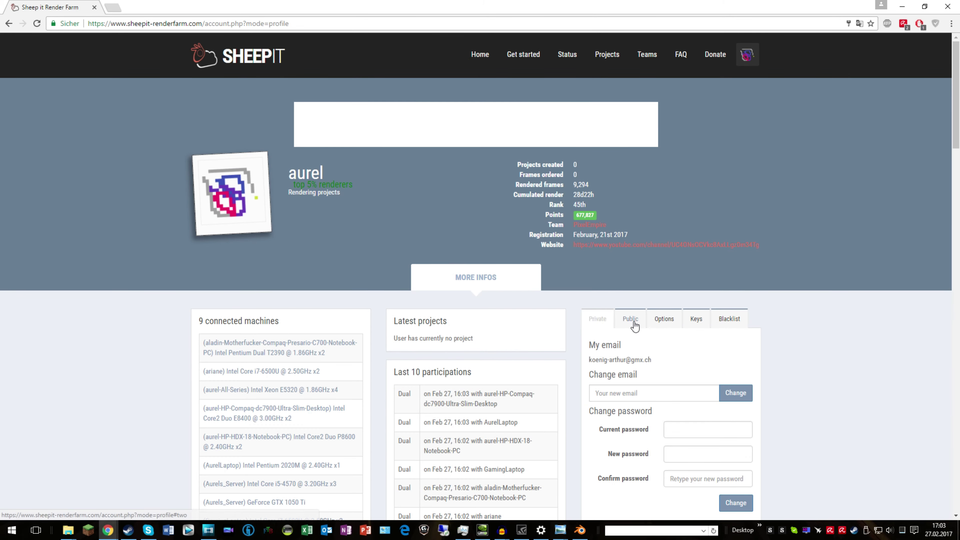
# Step: Show the profile's Options tab with scheduler and e-mail notification settings
pyautogui.click(664, 319)
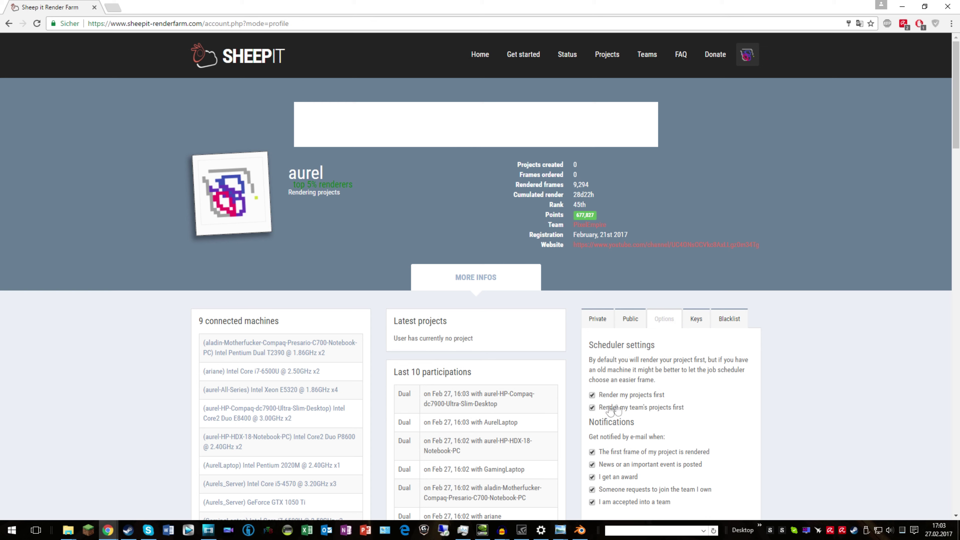